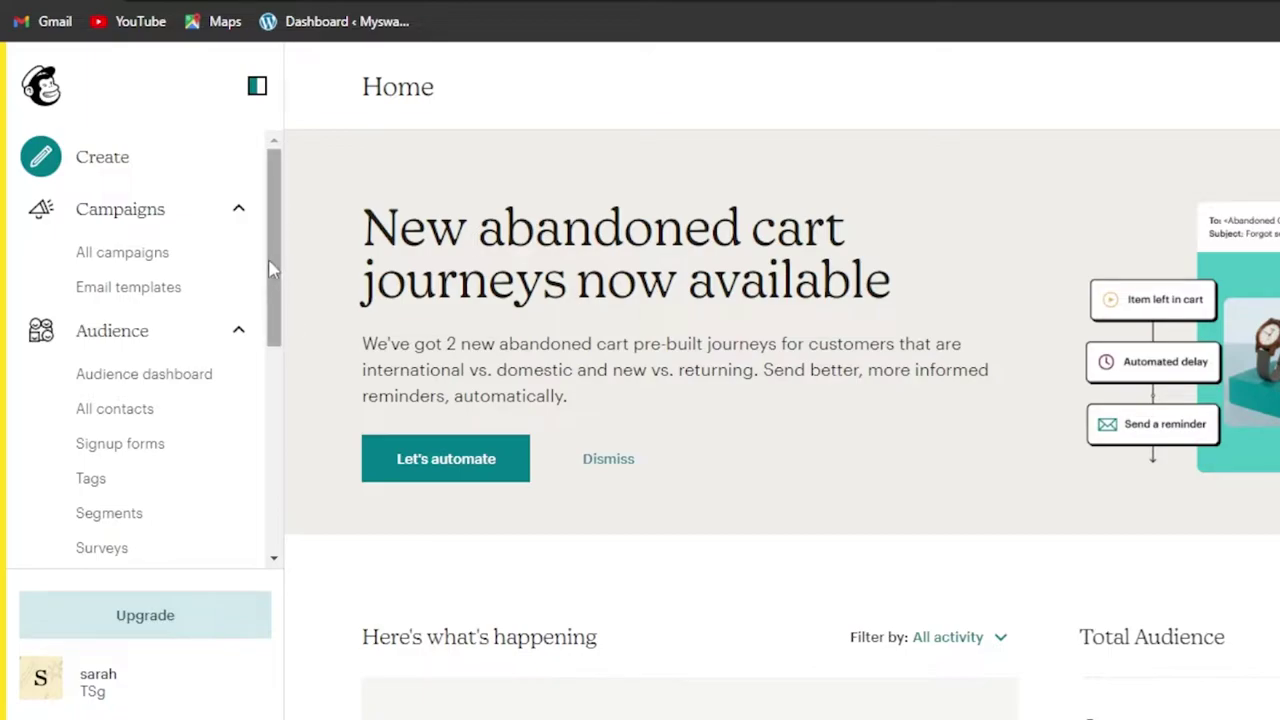
Scroll through the Mailchimp sidebar and Home feed to look them over
{"action": "left_click_drag", "start_coordinate": [274, 265], "coordinate": [275, 190]}
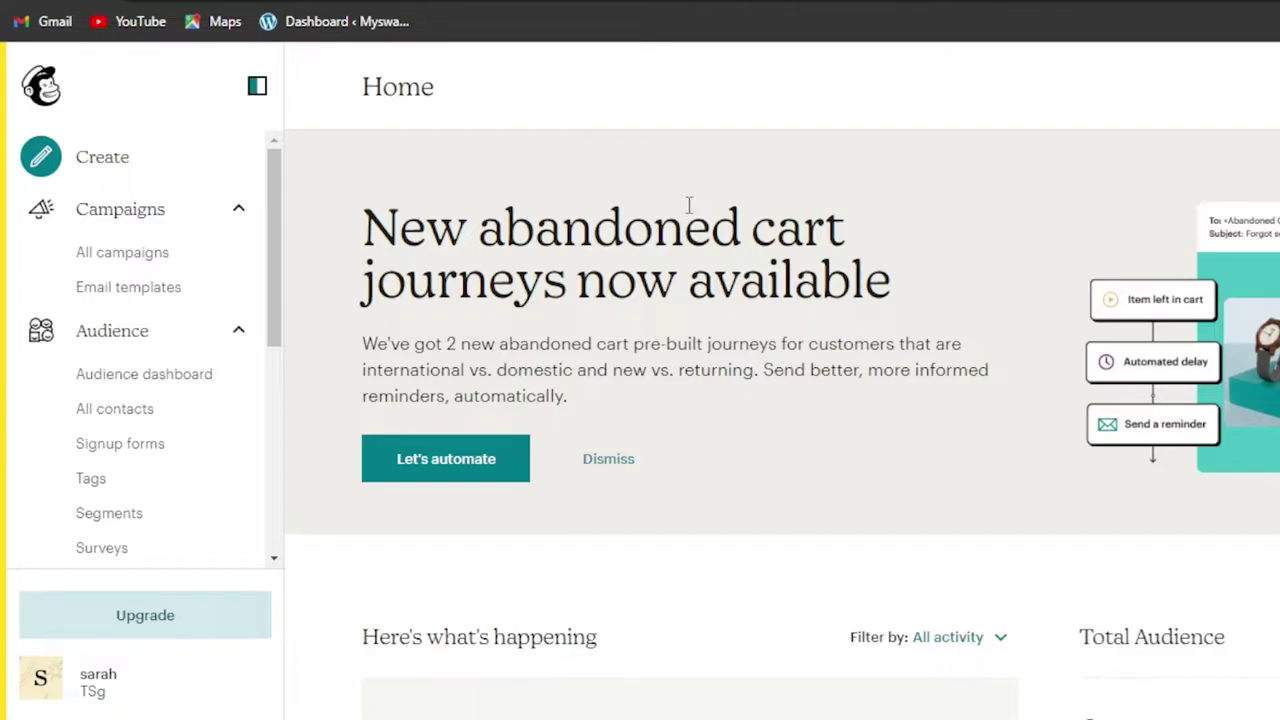
{"action": "left_click_drag", "start_coordinate": [277, 257], "coordinate": [285, 203]}
{"action": "scroll", "coordinate": [780, 420], "scroll_direction": "down", "scroll_amount": 5}
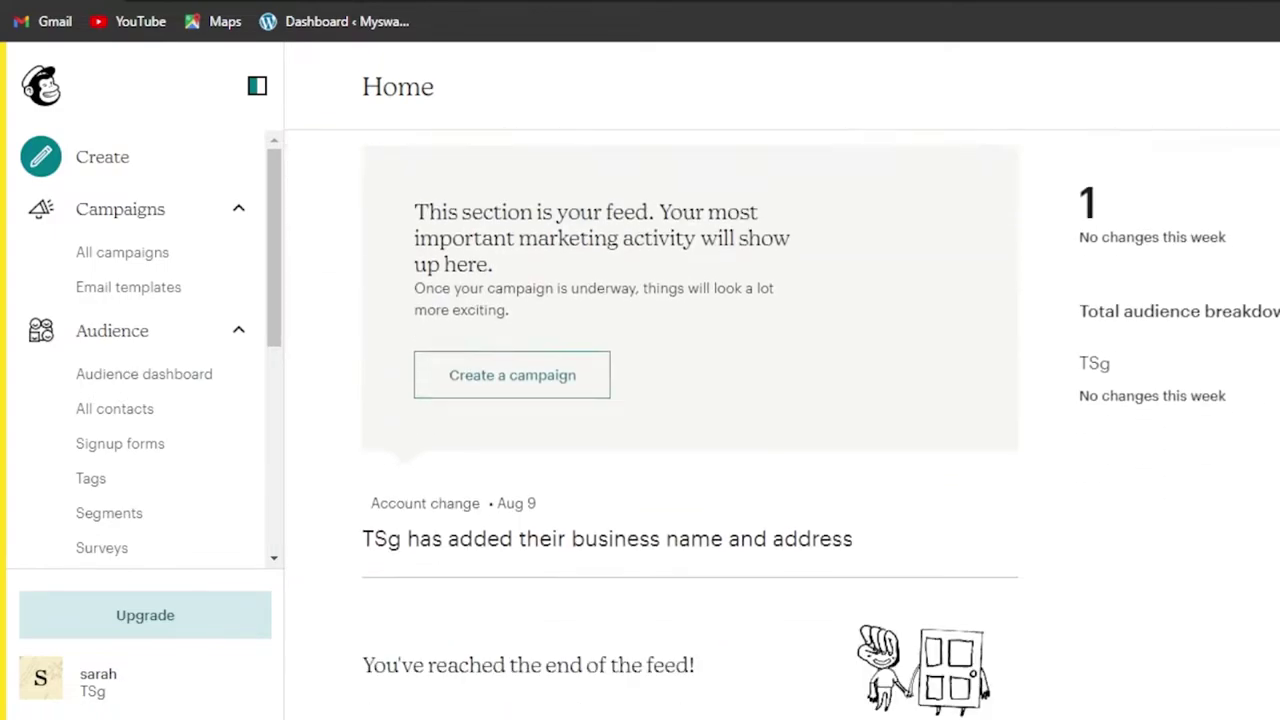
{"action": "scroll", "coordinate": [780, 420], "scroll_direction": "up", "scroll_amount": 5}
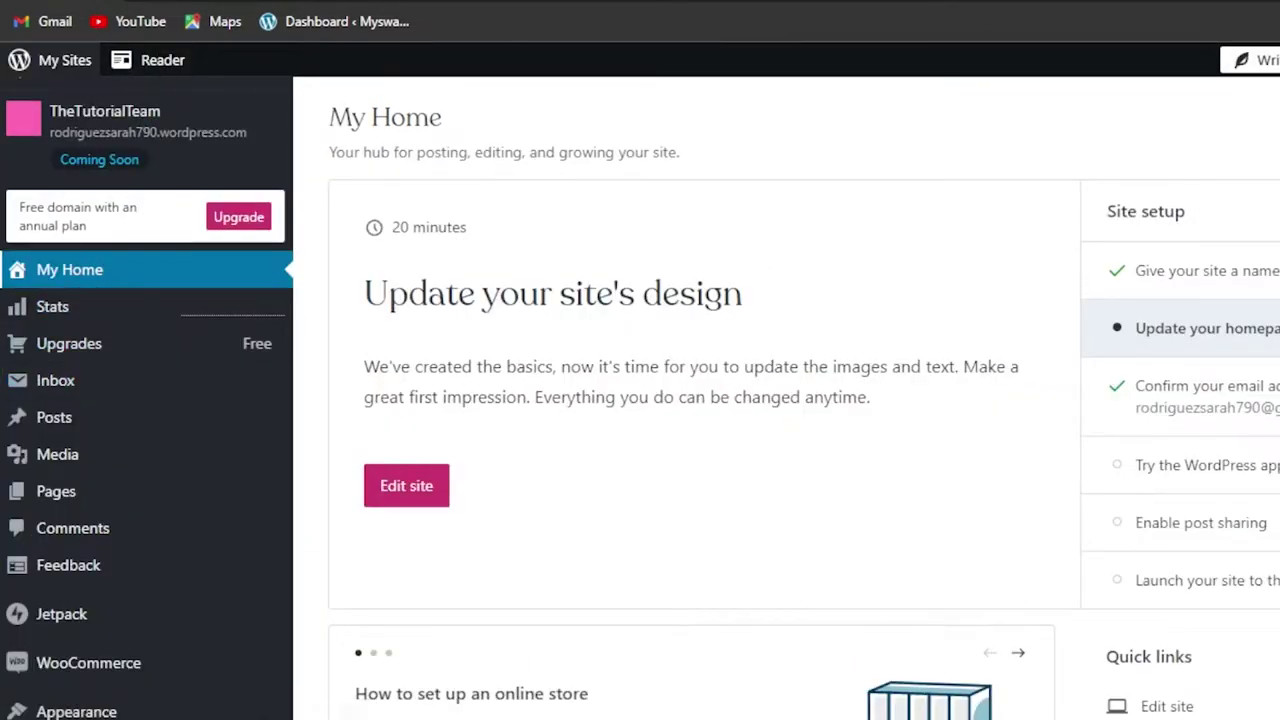
Scroll through the WordPress.com plugin directory results for 'mailchimp'
{"action": "scroll", "coordinate": [690, 400], "scroll_direction": "down", "scroll_amount": 5}
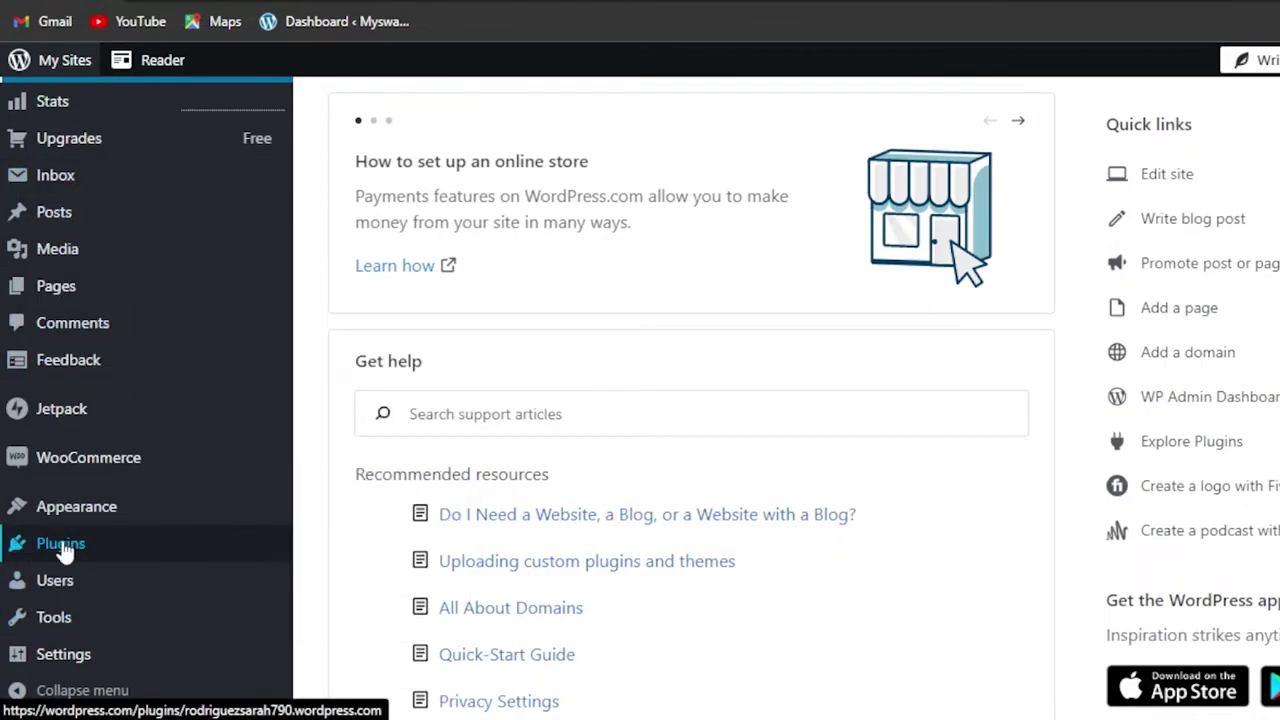
{"action": "scroll", "coordinate": [63, 553], "scroll_direction": "up", "scroll_amount": 5}
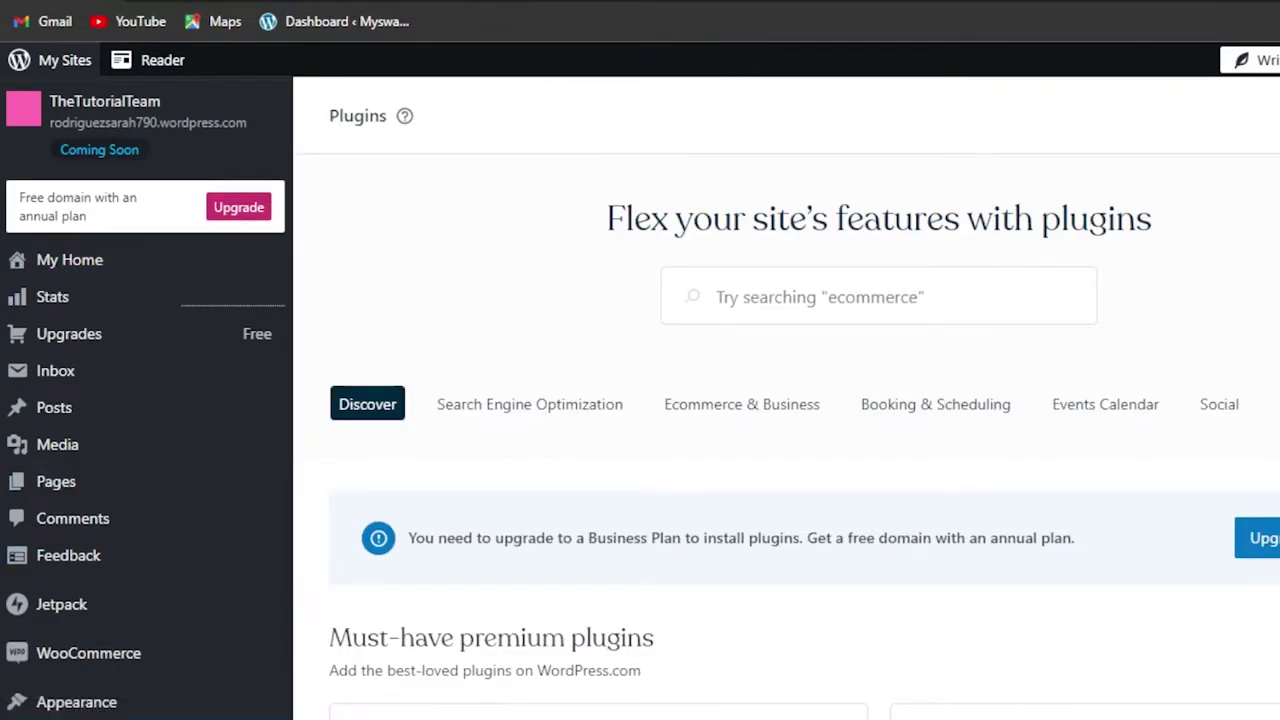
{"action": "scroll", "coordinate": [700, 420], "scroll_direction": "down", "scroll_amount": 5}
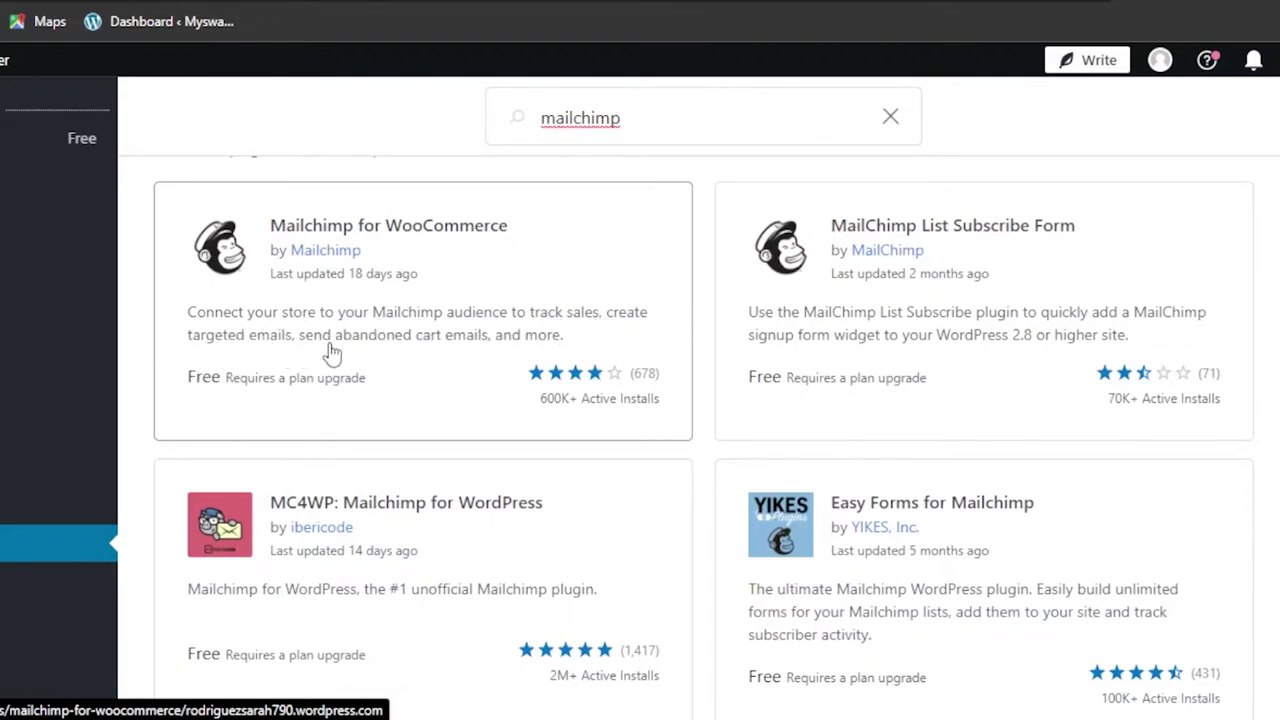
Open the Mailchimp for WooCommerce plugin page and read through its description
{"action": "left_click", "coordinate": [455, 250]}
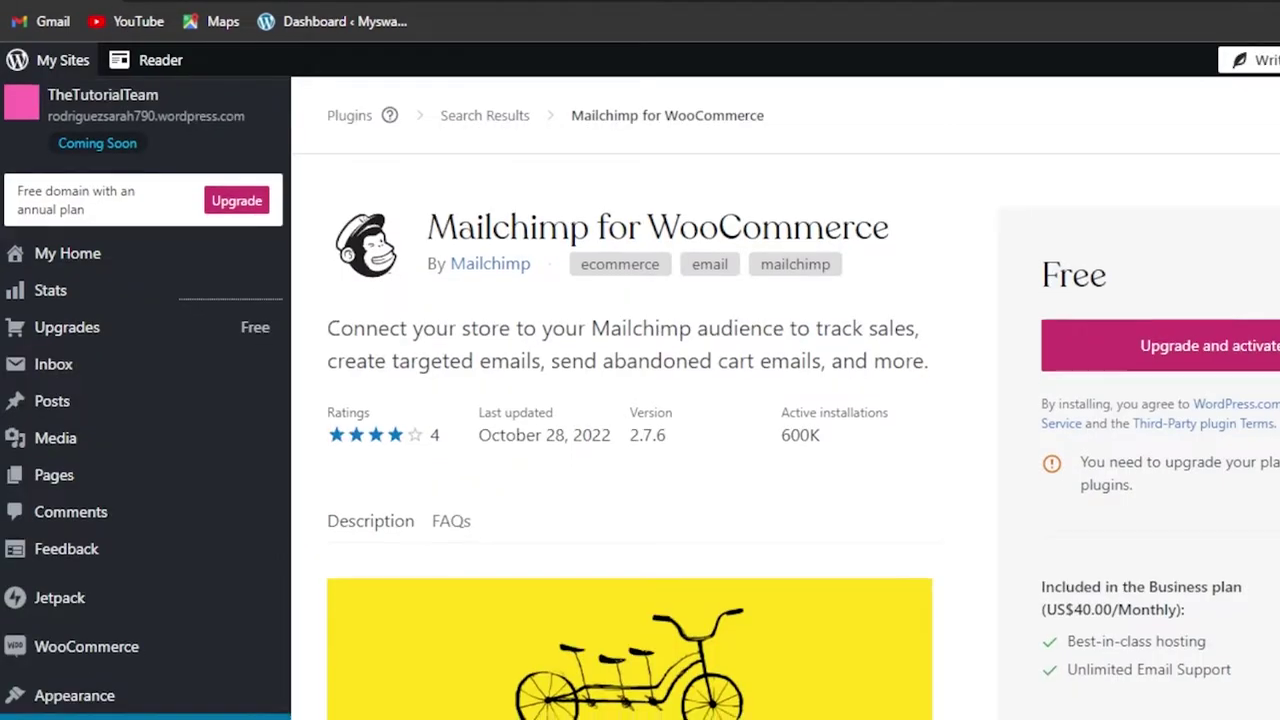
{"action": "scroll", "coordinate": [640, 430], "scroll_direction": "down", "scroll_amount": 4}
{"action": "scroll", "coordinate": [640, 430], "scroll_direction": "down", "scroll_amount": 4}
{"action": "scroll", "coordinate": [640, 430], "scroll_direction": "up", "scroll_amount": 8}
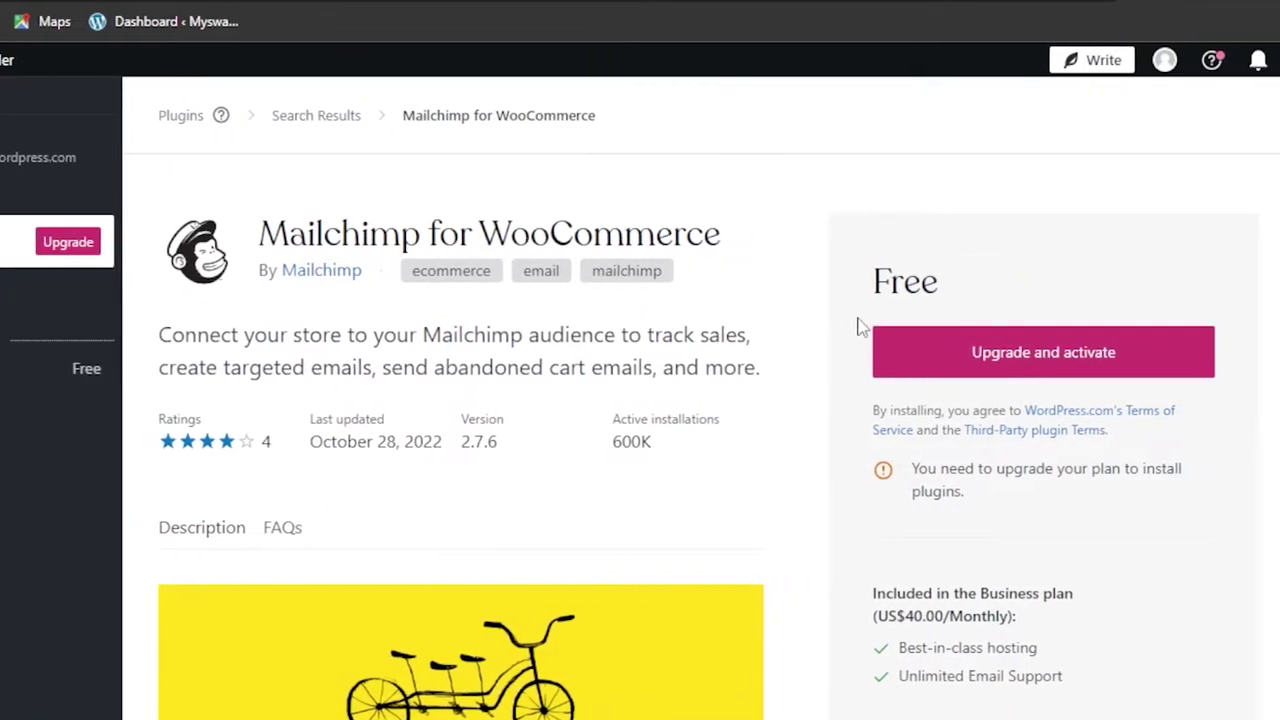
{"action": "scroll", "coordinate": [450, 450], "scroll_direction": "down", "scroll_amount": 10}
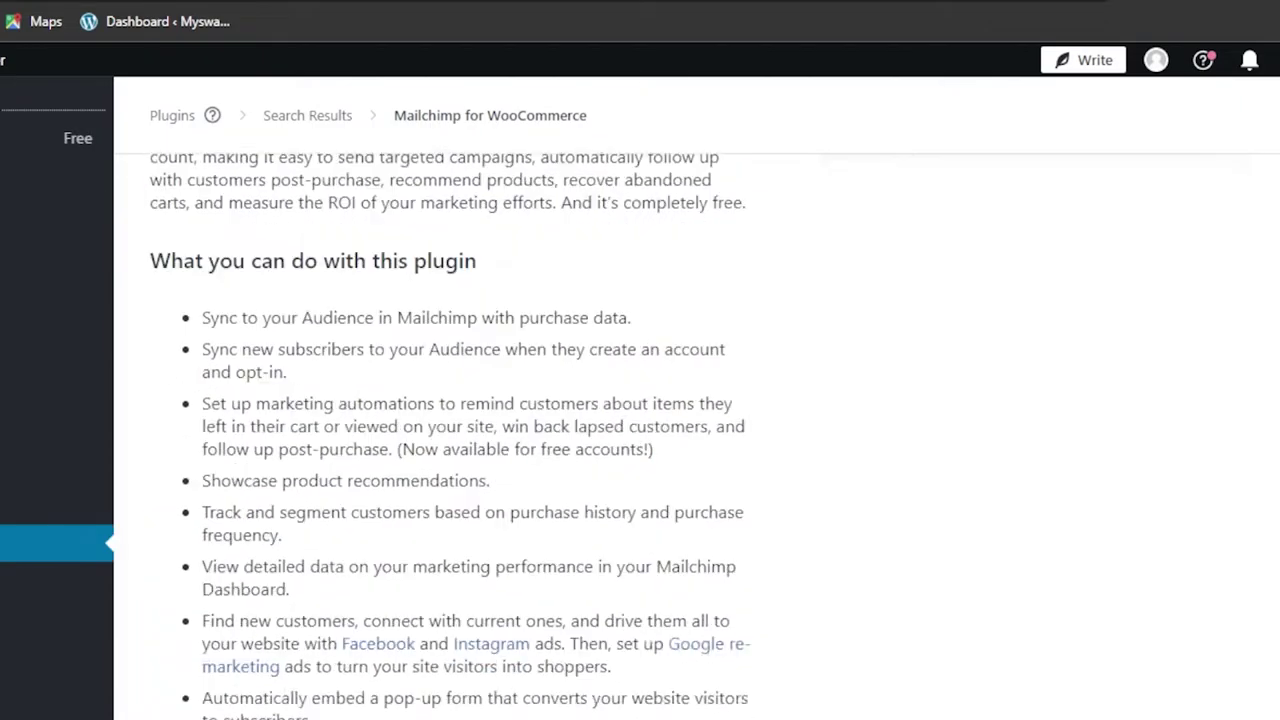
{"action": "scroll", "coordinate": [450, 400], "scroll_direction": "up", "scroll_amount": 10}
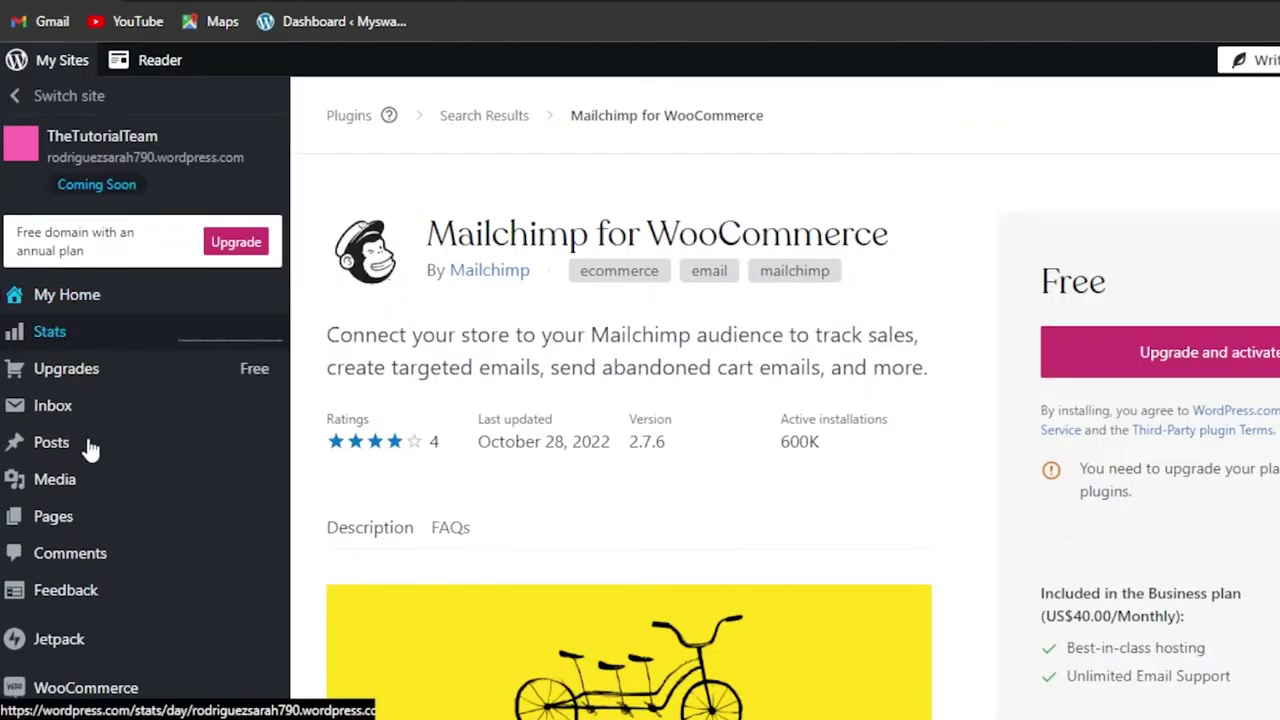
{"action": "mouse_move", "coordinate": [97, 587]}
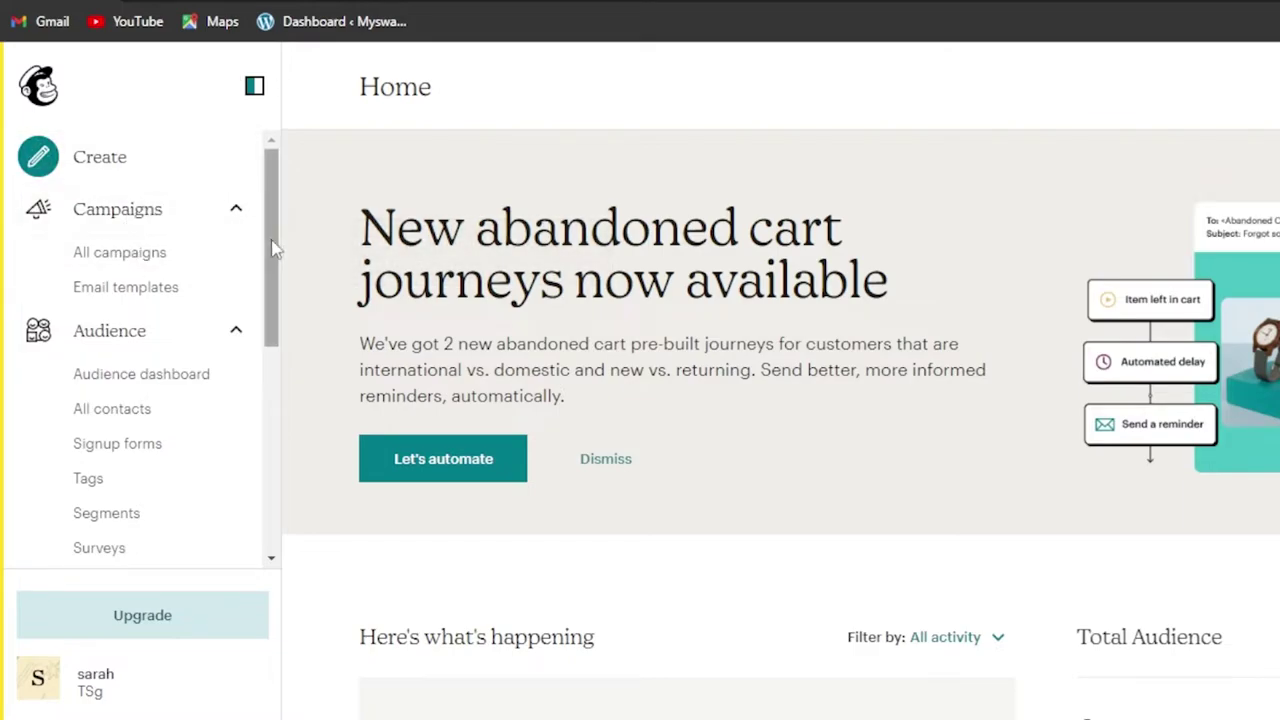
Open Integrations > Discover from the sidebar and scroll down to the Sync your contacts apps
{"action": "left_click_drag", "start_coordinate": [277, 250], "coordinate": [277, 537]}
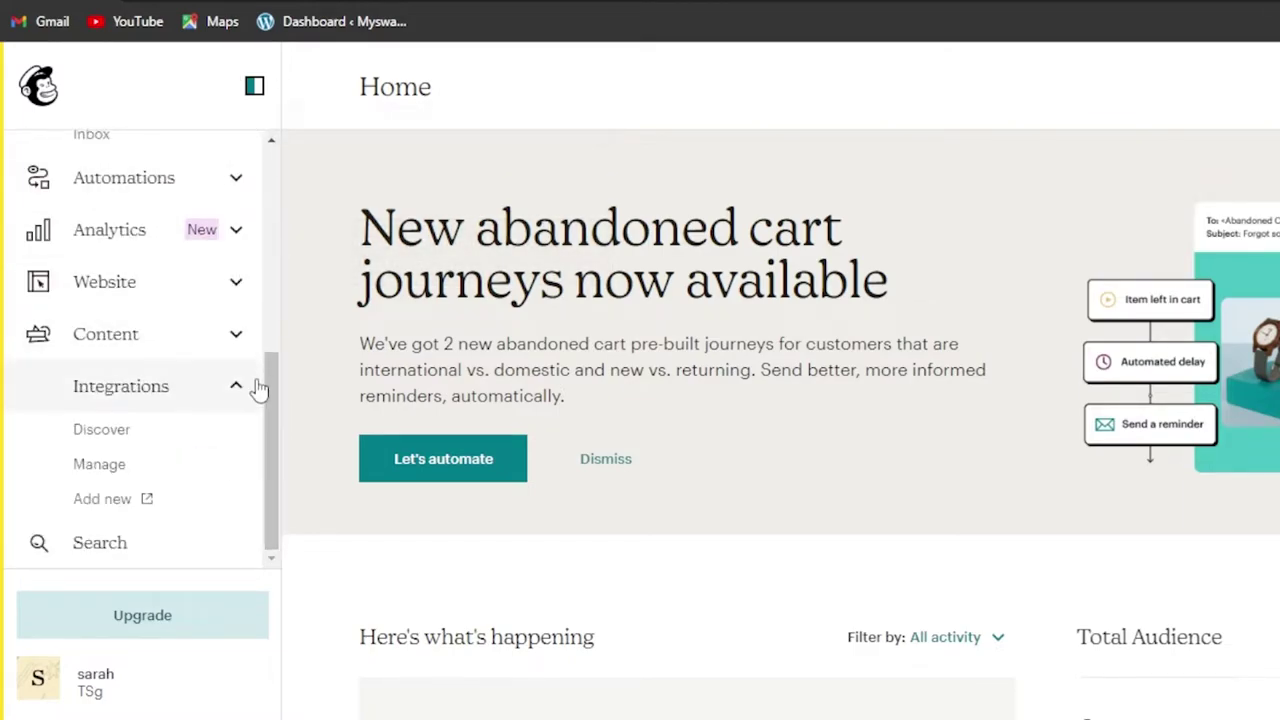
{"action": "left_click_drag", "start_coordinate": [271, 425], "coordinate": [271, 225]}
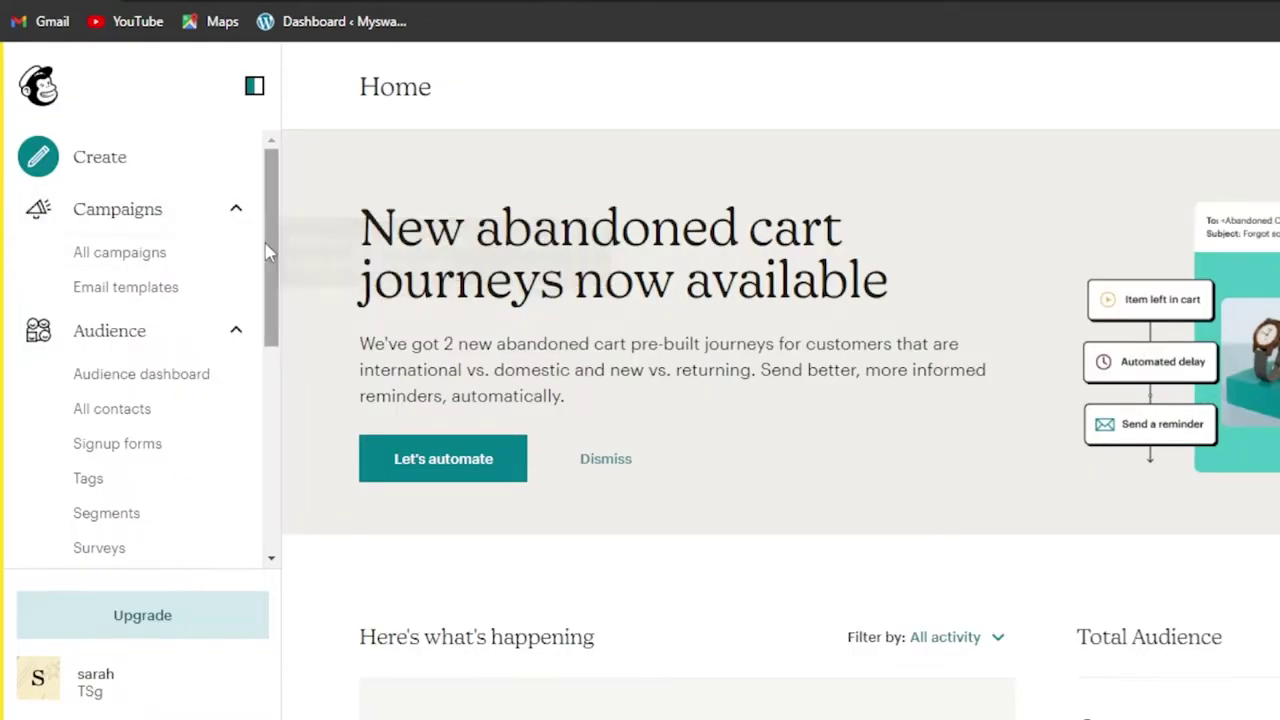
{"action": "left_click_drag", "start_coordinate": [274, 280], "coordinate": [277, 543]}
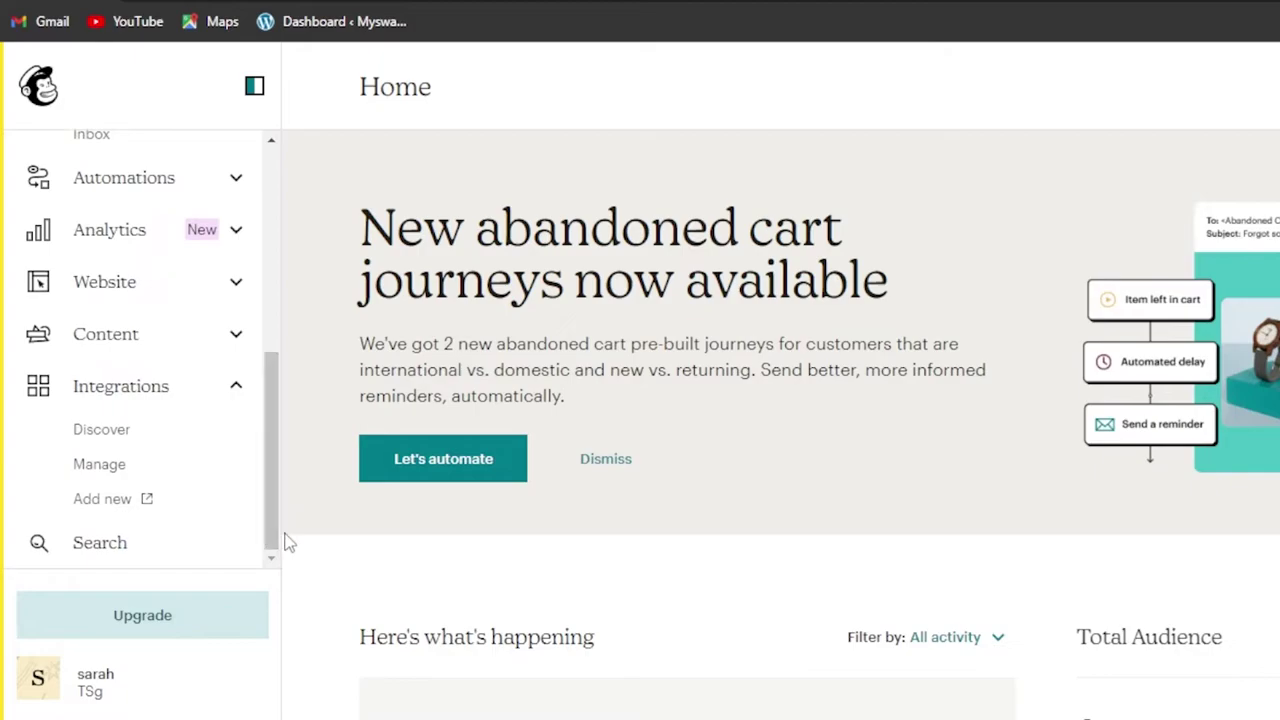
{"action": "left_click", "coordinate": [100, 400]}
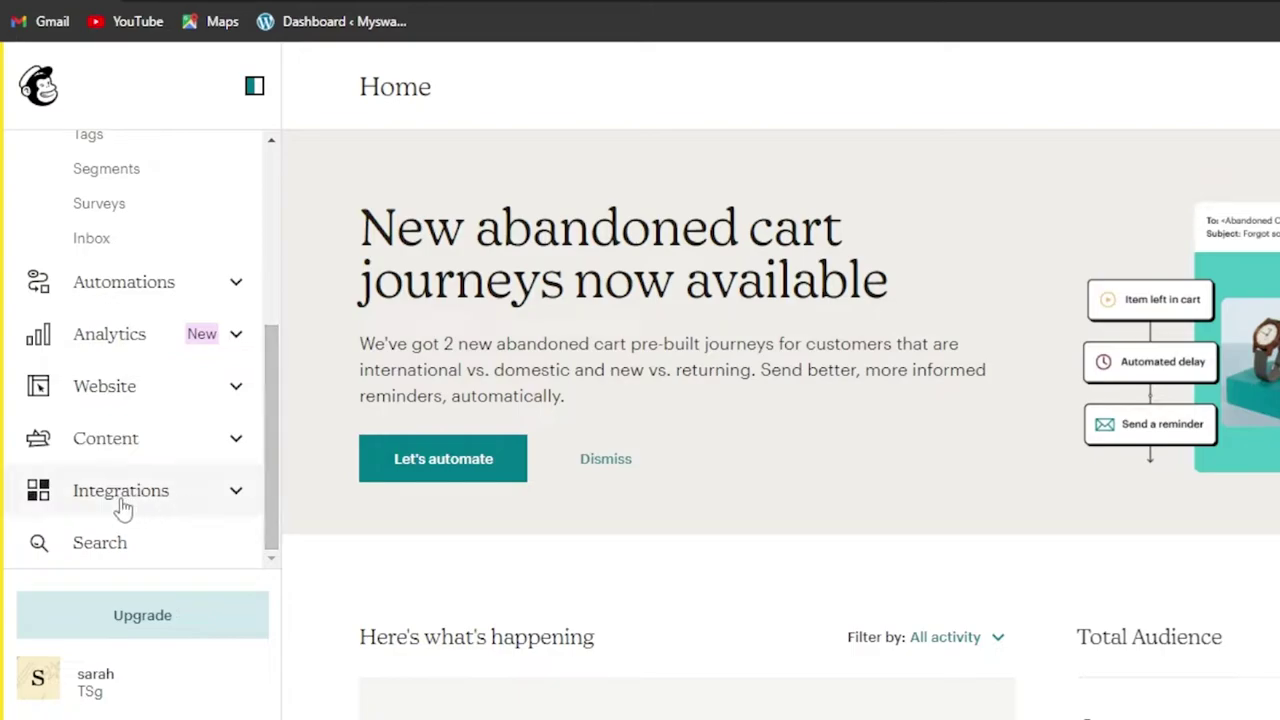
{"action": "left_click", "coordinate": [180, 508]}
{"action": "left_click", "coordinate": [90, 431]}
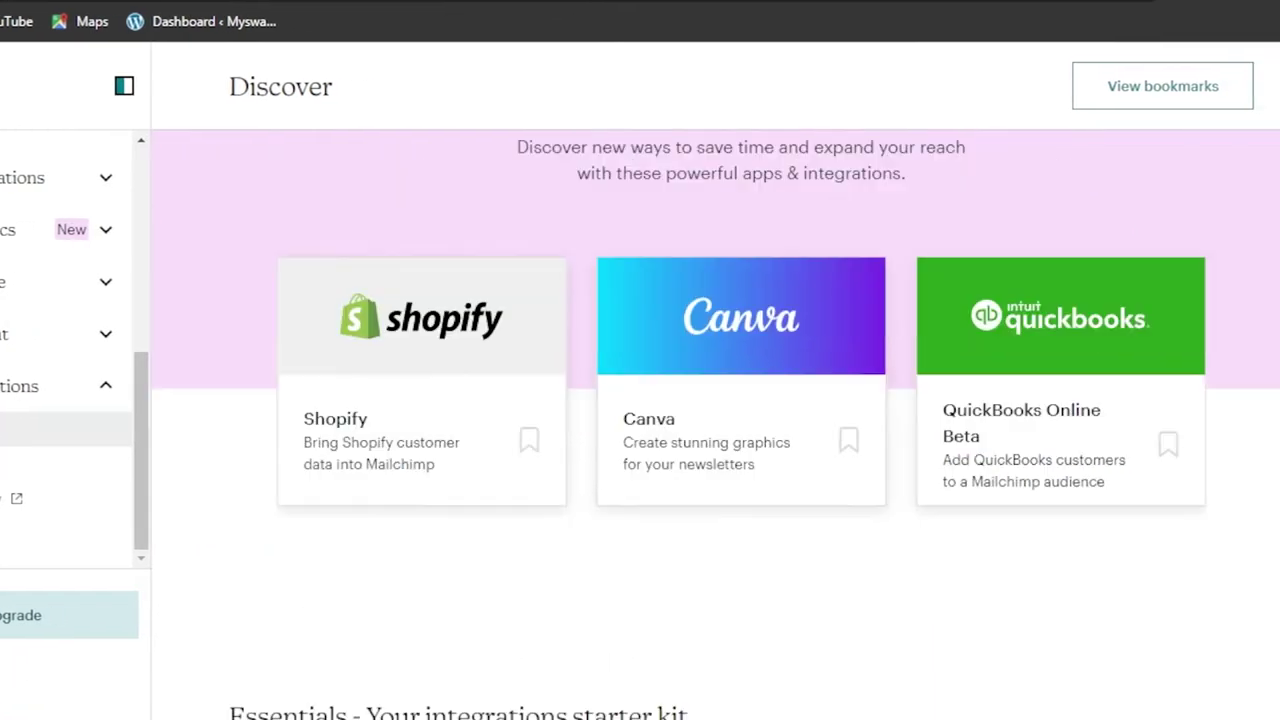
{"action": "scroll", "coordinate": [700, 420], "scroll_direction": "down", "scroll_amount": 5}
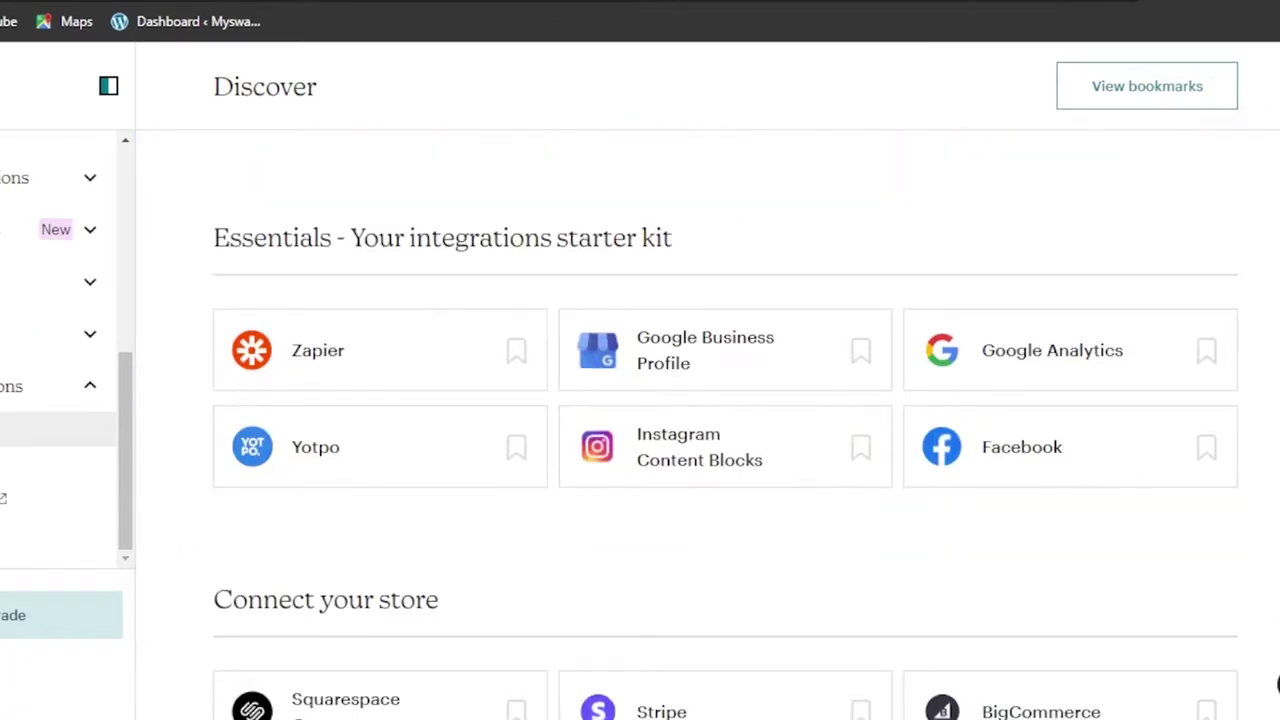
{"action": "scroll", "coordinate": [1279, 685], "scroll_direction": "down", "scroll_amount": 8}
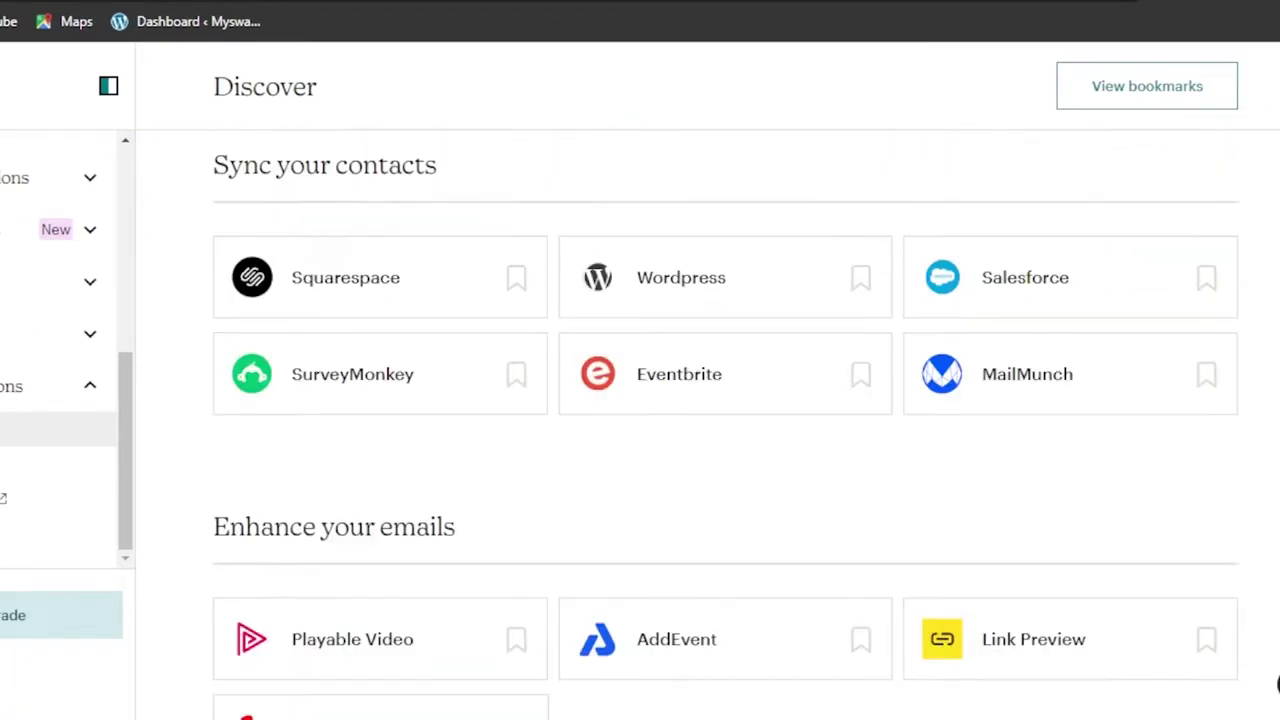
{"action": "scroll", "coordinate": [1279, 685], "scroll_direction": "up", "scroll_amount": 1}
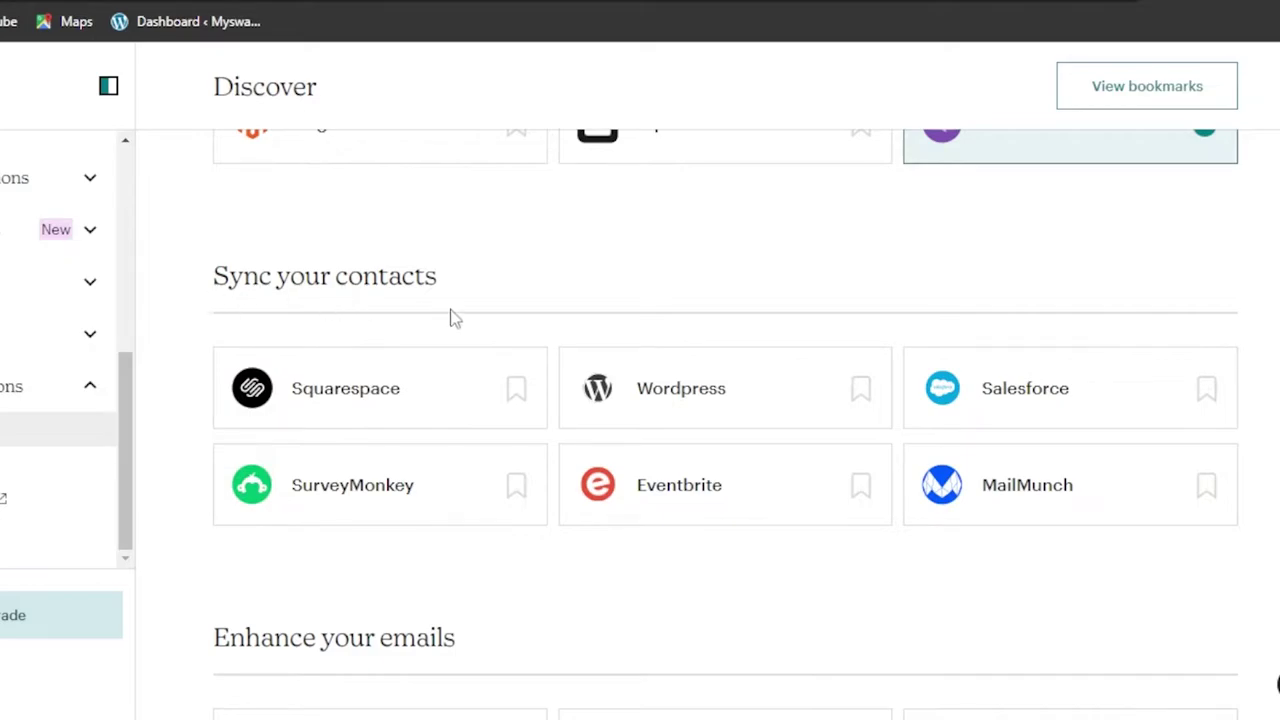
Open the Wordpress integration and start adding another site from Manage Your Sites
{"action": "left_click", "coordinate": [663, 398]}
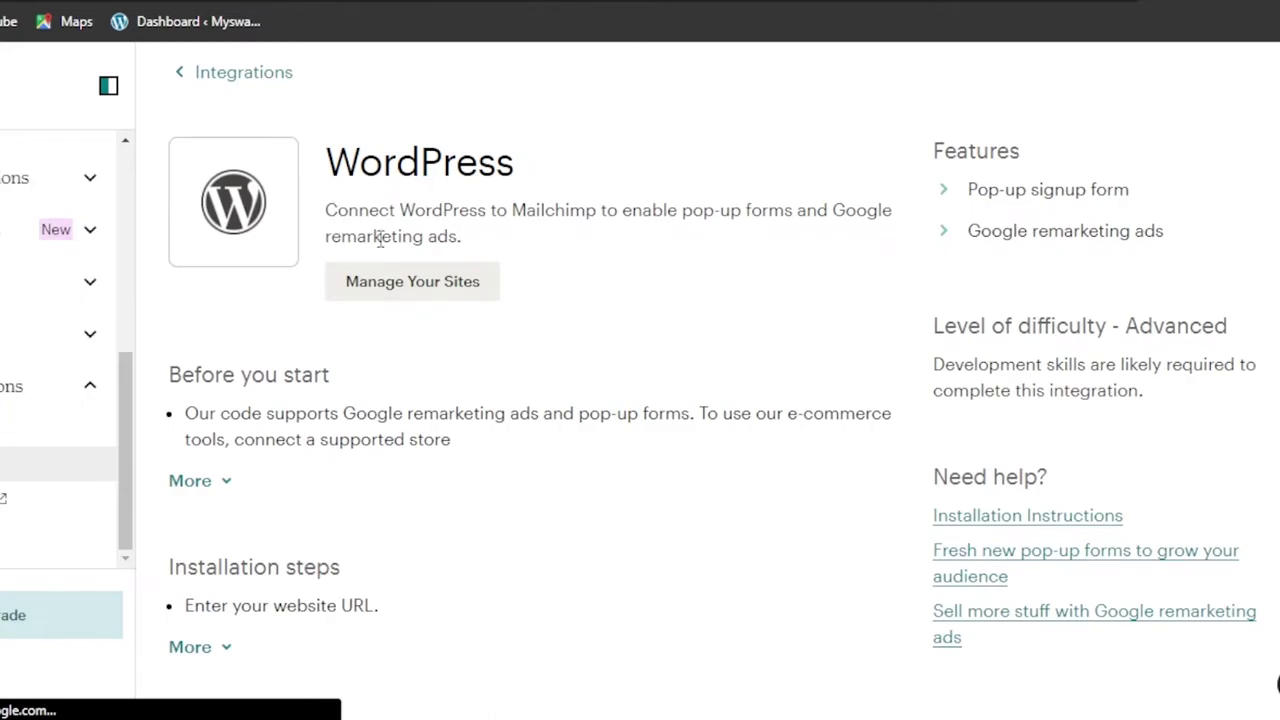
{"action": "left_click", "coordinate": [416, 288]}
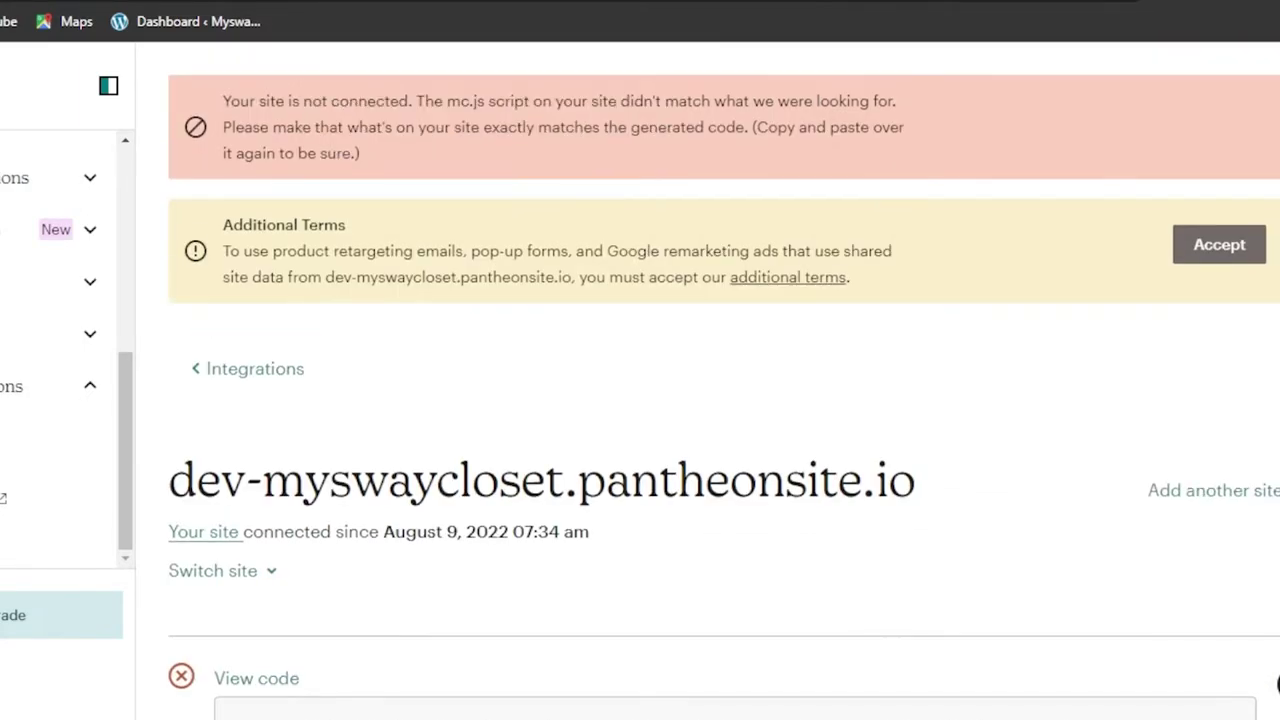
{"action": "left_click", "coordinate": [1250, 496]}
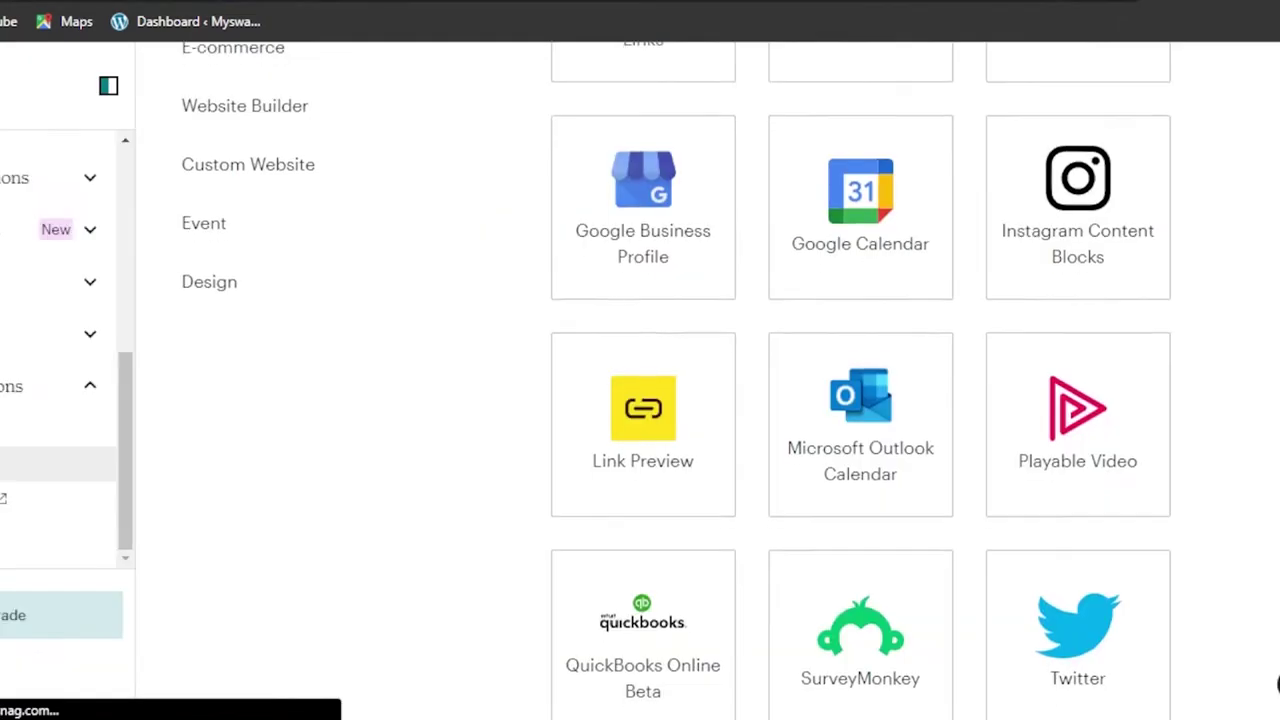
Choose Custom Website and begin entering the WordPress.com site's URL
{"action": "scroll", "coordinate": [860, 380], "scroll_direction": "down", "scroll_amount": 3}
{"action": "scroll", "coordinate": [1278, 684], "scroll_direction": "down", "scroll_amount": 9}
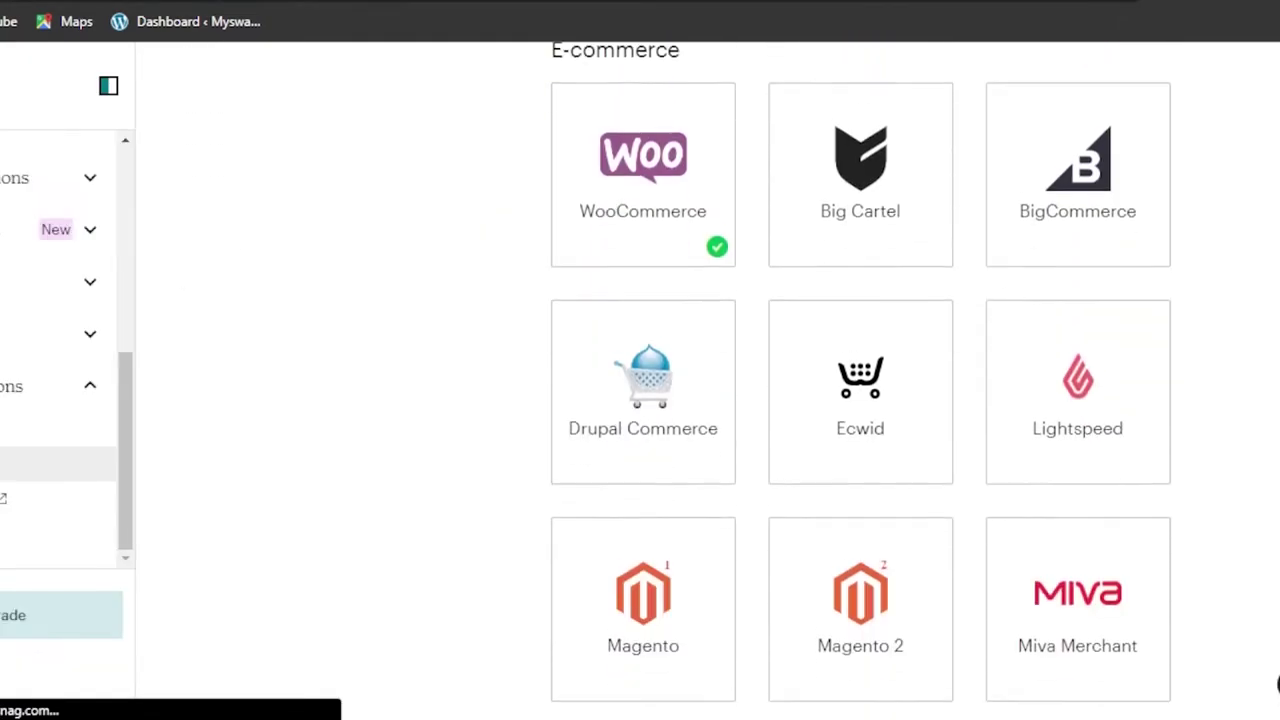
{"action": "scroll", "coordinate": [1278, 684], "scroll_direction": "down", "scroll_amount": 10}
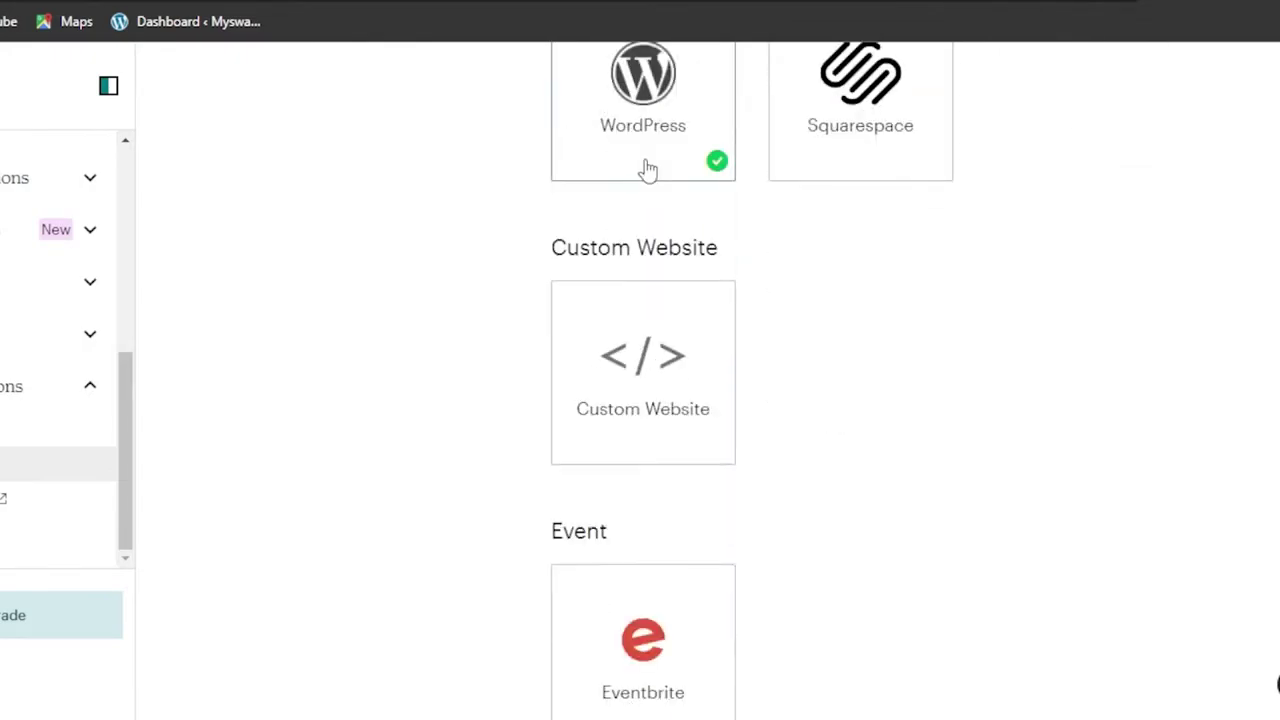
{"action": "left_click", "coordinate": [643, 357]}
{"action": "left_click", "coordinate": [253, 333]}
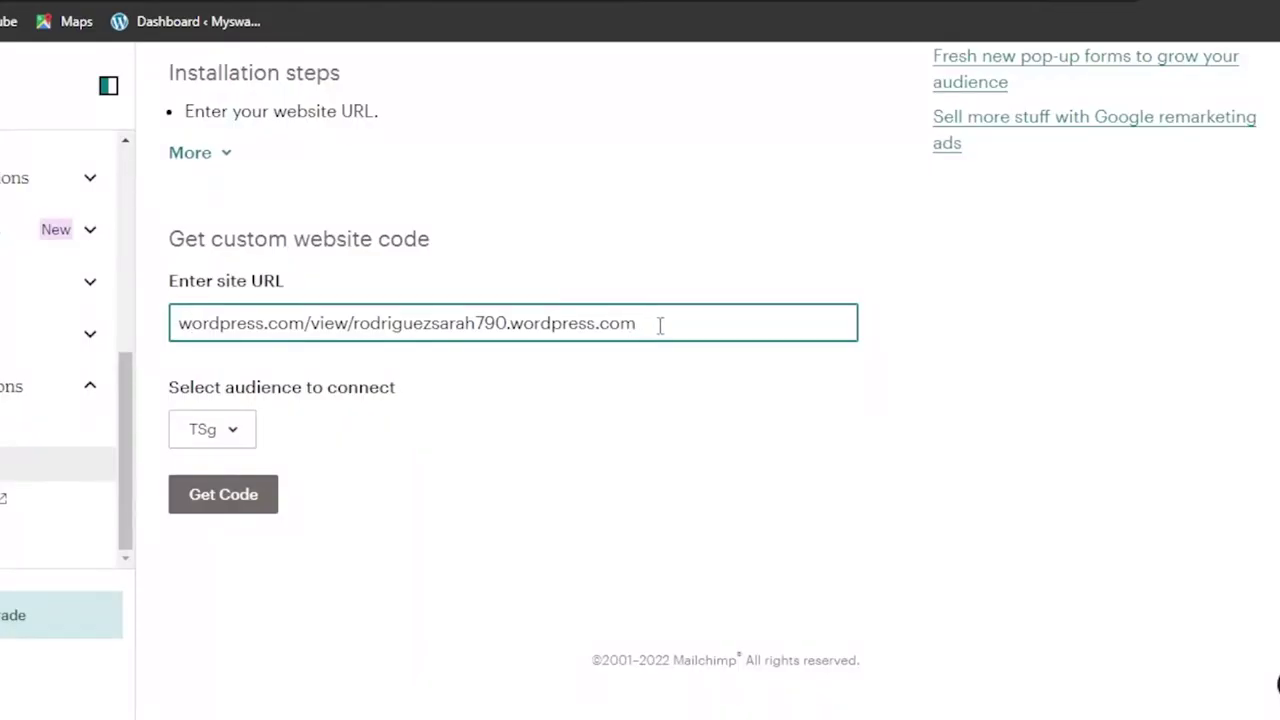
Connect the TSg audience and generate the custom website code
{"action": "left_click", "coordinate": [209, 456]}
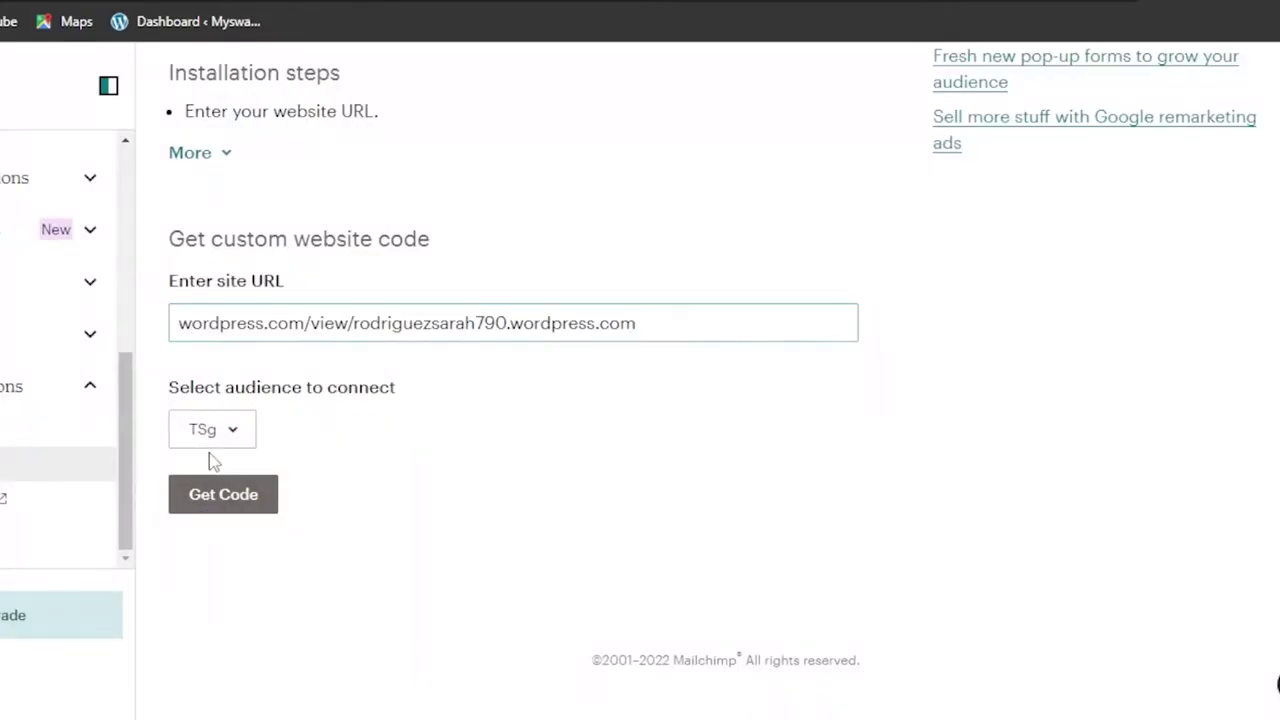
{"action": "left_click", "coordinate": [209, 440]}
{"action": "left_click", "coordinate": [206, 477]}
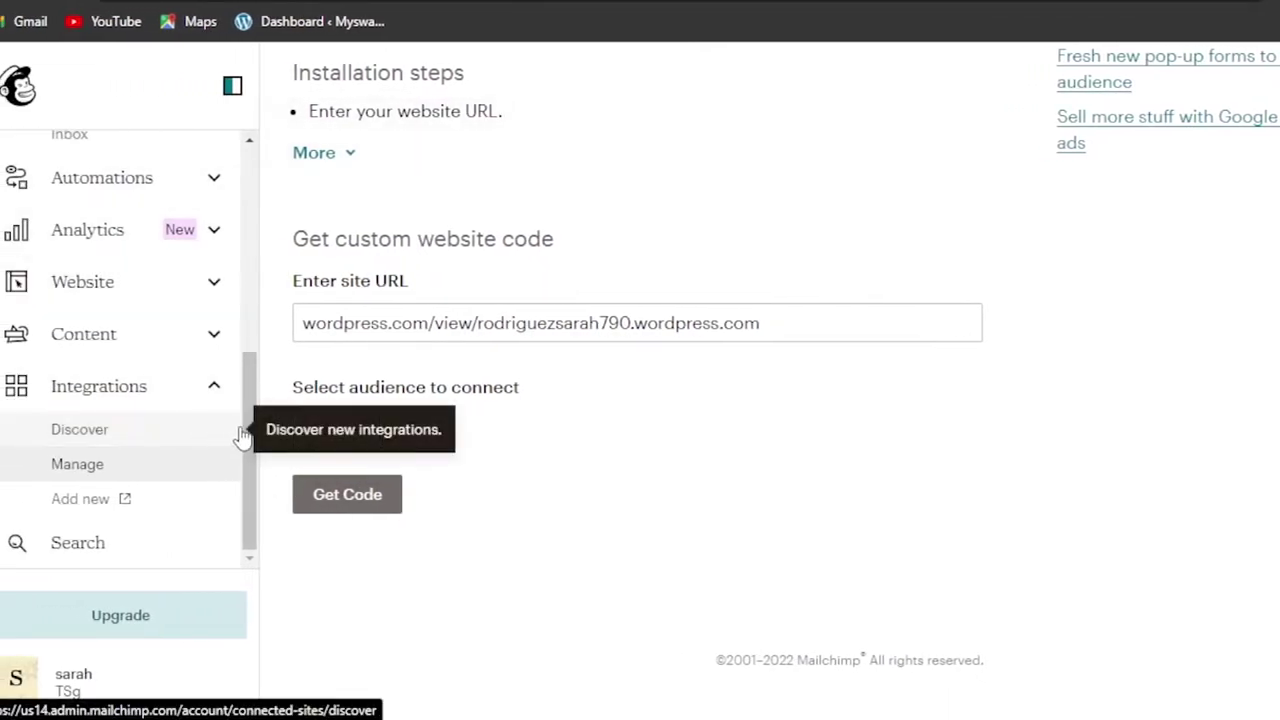
{"action": "scroll", "coordinate": [255, 447], "scroll_direction": "up", "scroll_amount": 5}
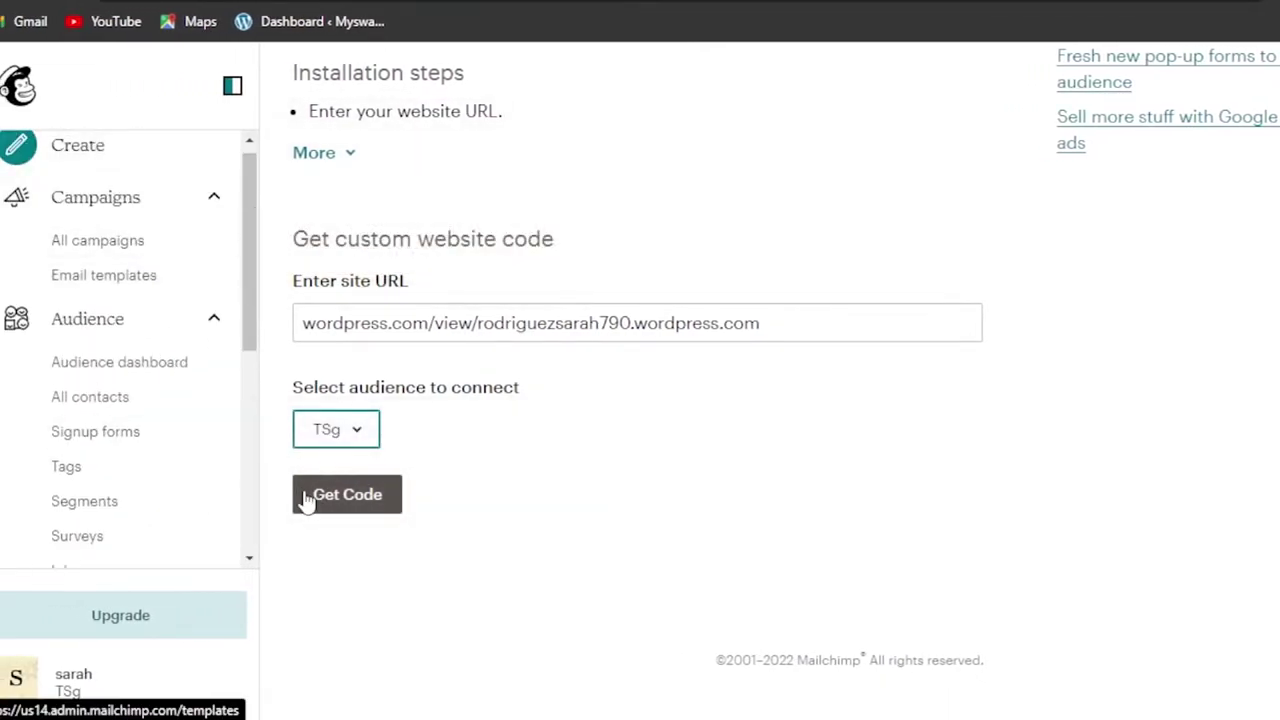
{"action": "left_click", "coordinate": [355, 496]}
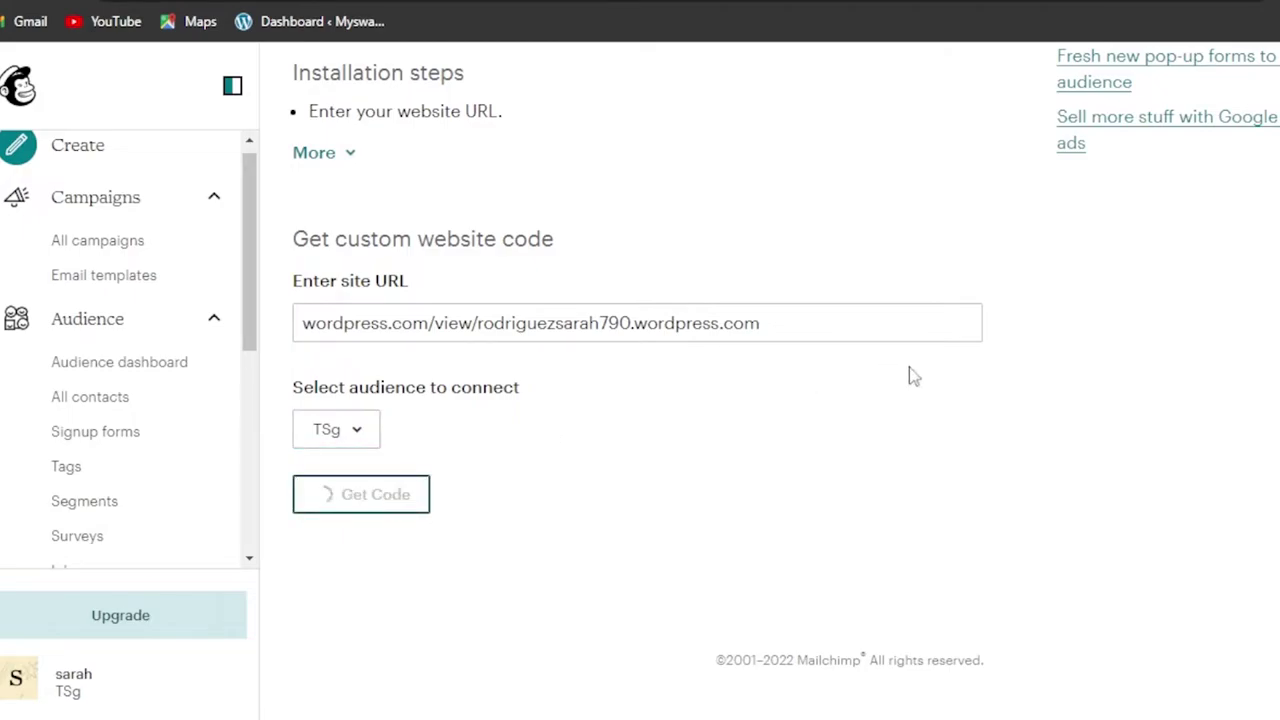
Copy the generated custom website script code to the clipboard
{"action": "scroll", "coordinate": [660, 400], "scroll_direction": "up", "scroll_amount": 4}
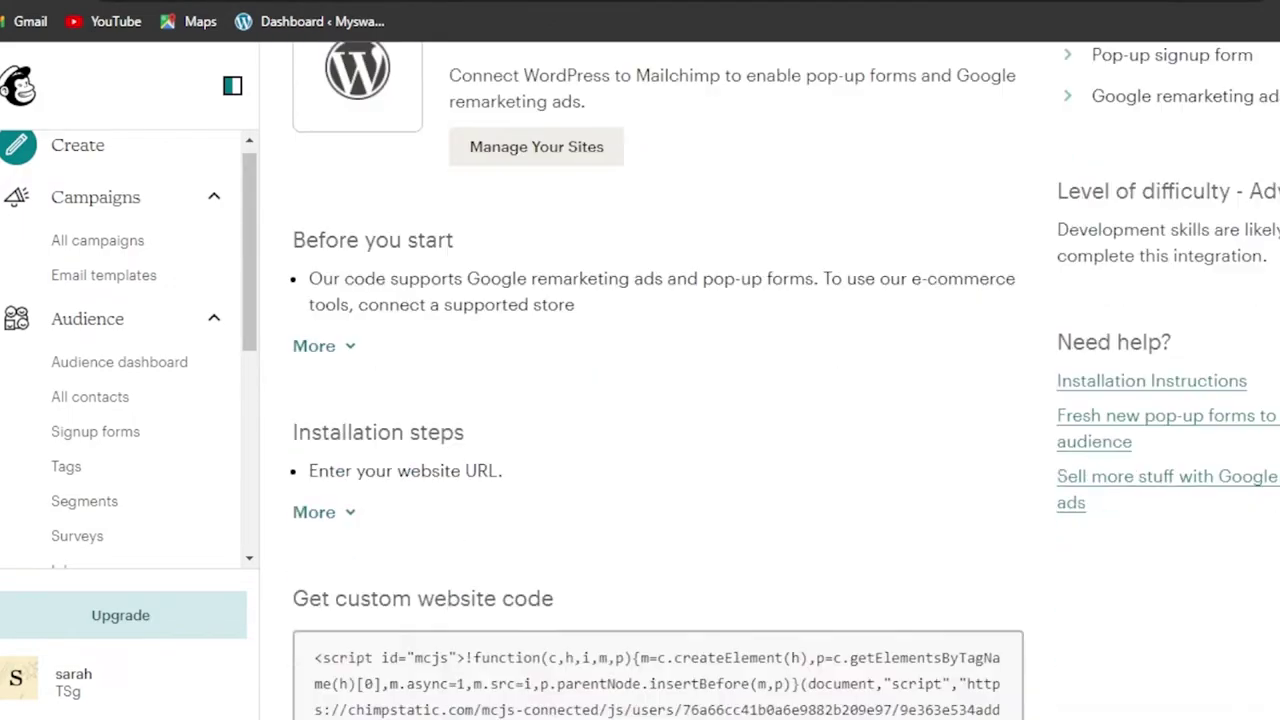
{"action": "scroll", "coordinate": [660, 400], "scroll_direction": "down", "scroll_amount": 3}
{"action": "scroll", "coordinate": [595, 555], "scroll_direction": "down", "scroll_amount": 2}
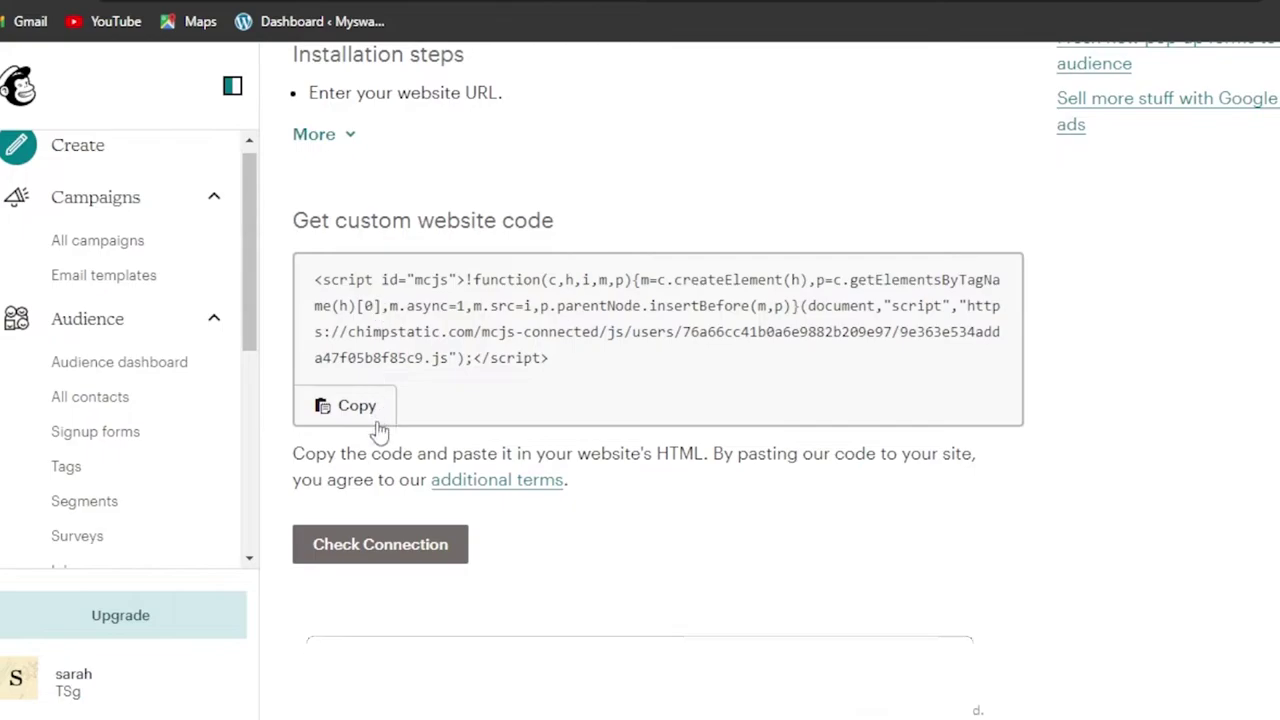
{"action": "left_click", "coordinate": [353, 410]}
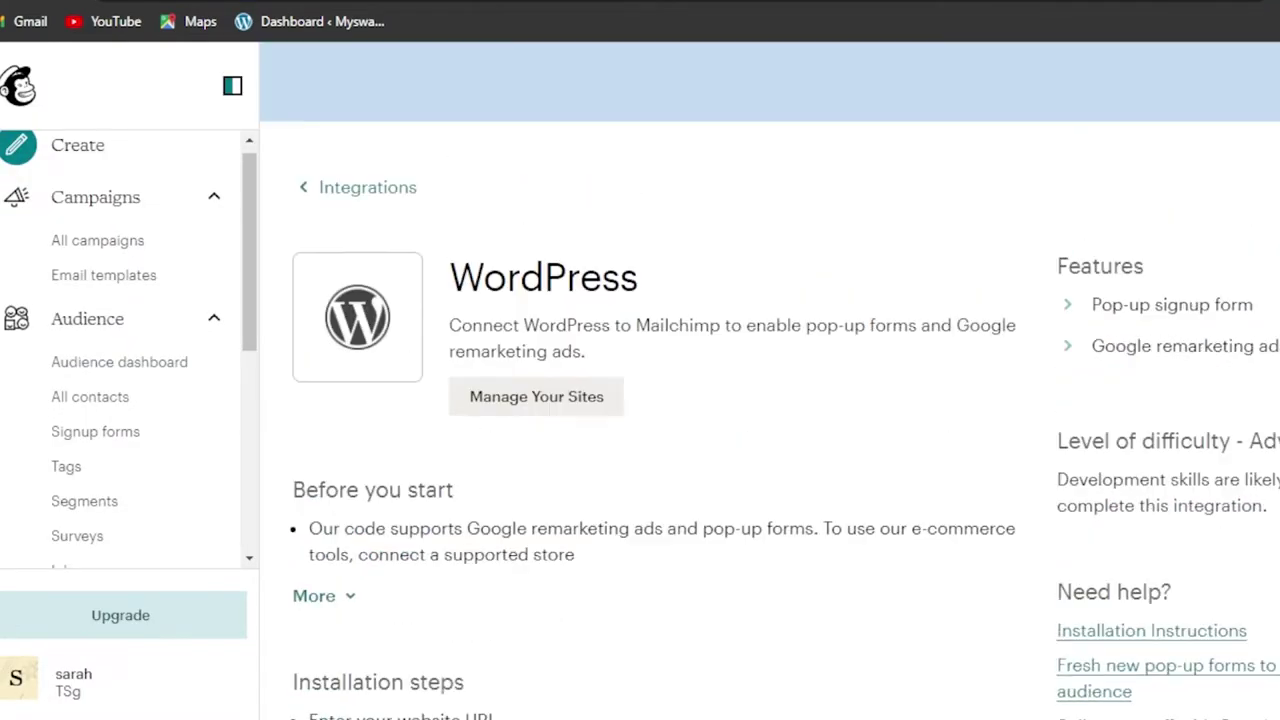
{"action": "scroll", "coordinate": [770, 380], "scroll_direction": "up", "scroll_amount": 5}
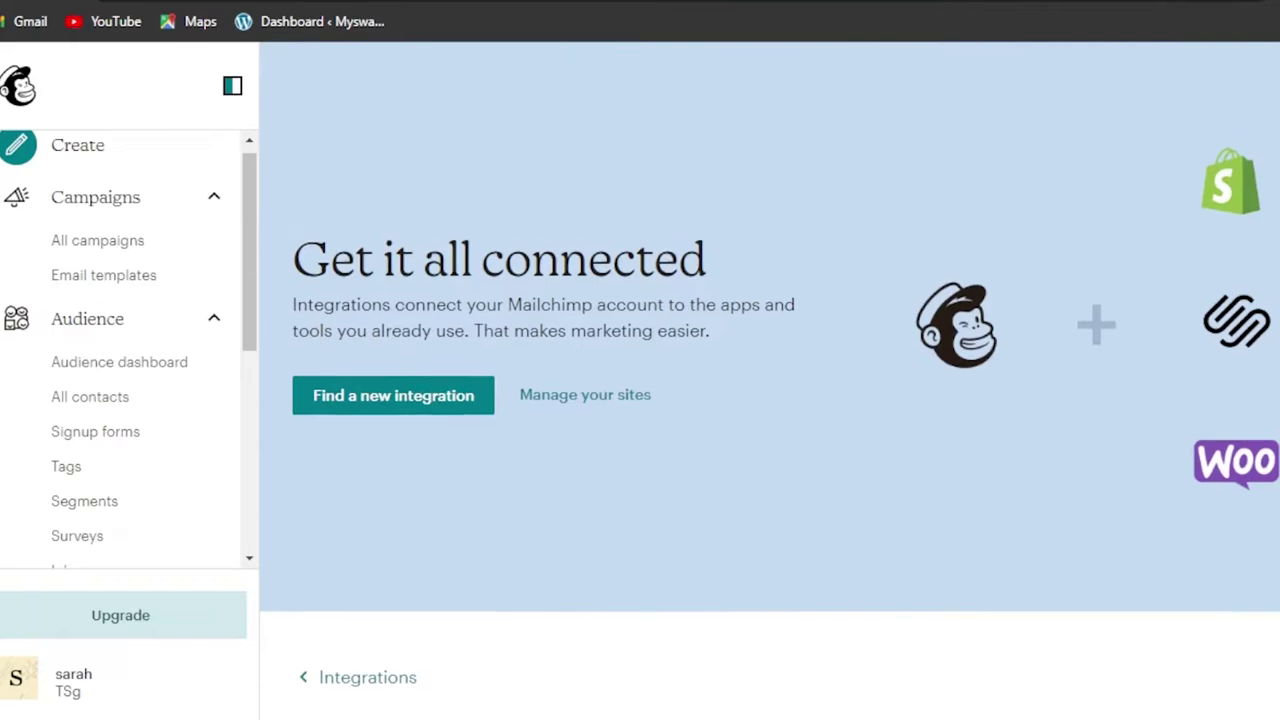
{"action": "scroll", "coordinate": [770, 380], "scroll_direction": "down", "scroll_amount": 10}
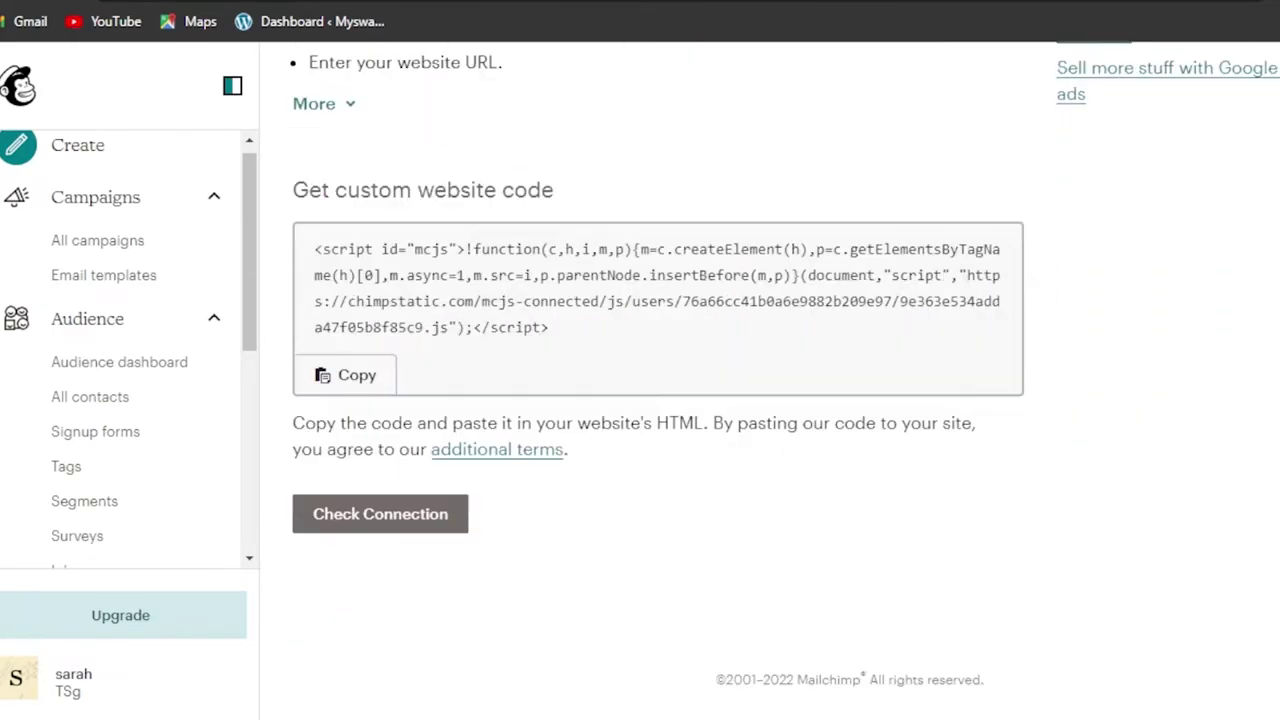
{"action": "scroll", "coordinate": [770, 380], "scroll_direction": "up", "scroll_amount": 10}
{"action": "scroll", "coordinate": [602, 555], "scroll_direction": "down", "scroll_amount": 10}
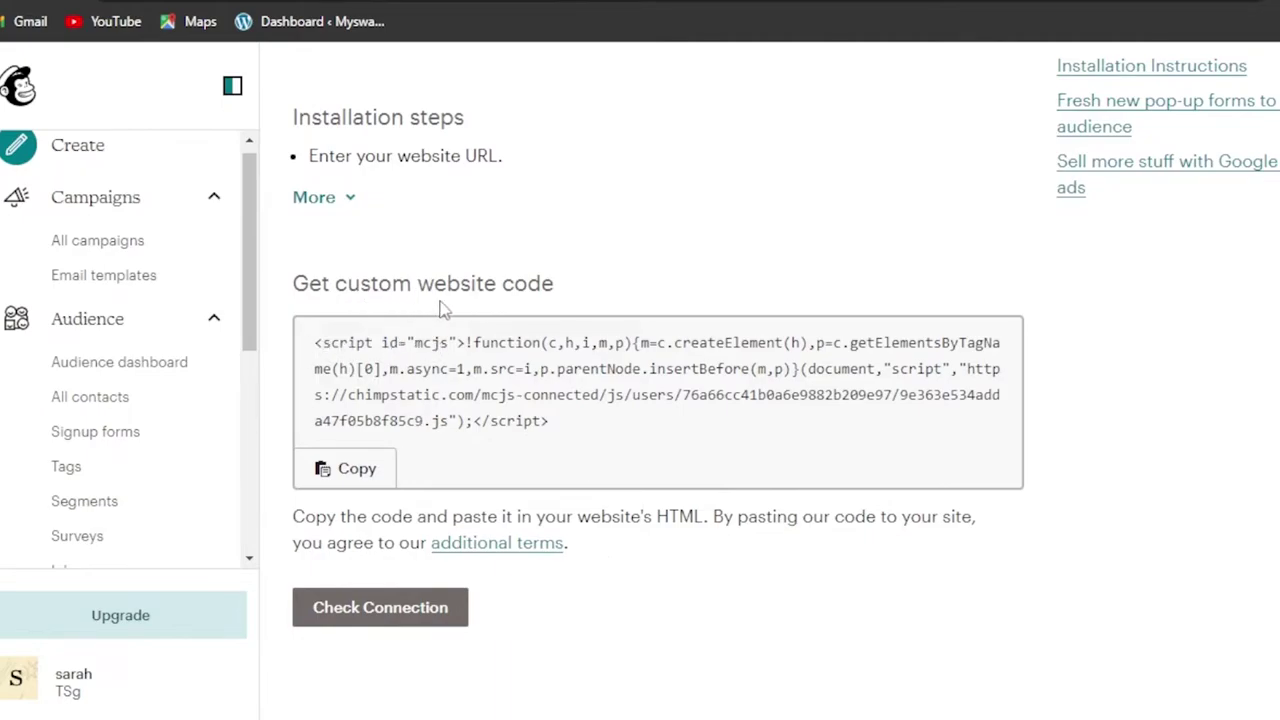
{"action": "left_click", "coordinate": [356, 469]}
Glance at the WordPress.com tab, then return to Mailchimp and scroll to the top
{"action": "key", "text": "ctrl+Tab"}
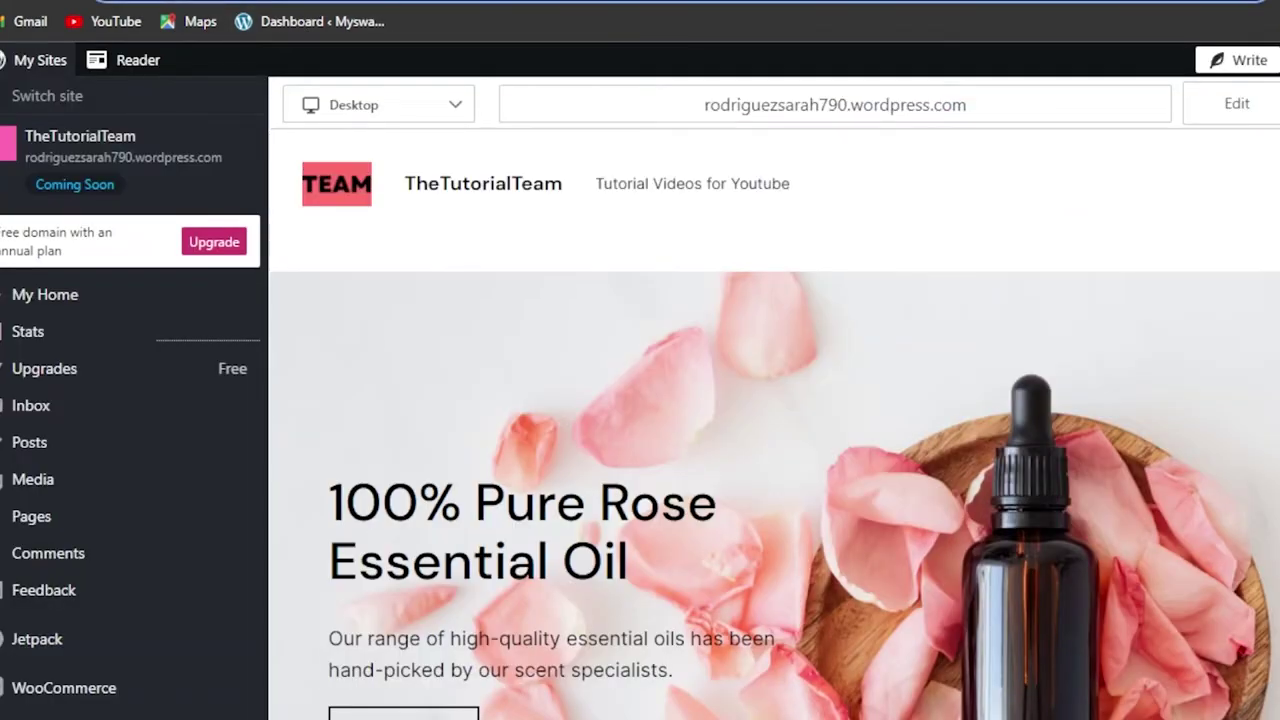
{"action": "key", "text": "ctrl+shift+Tab"}
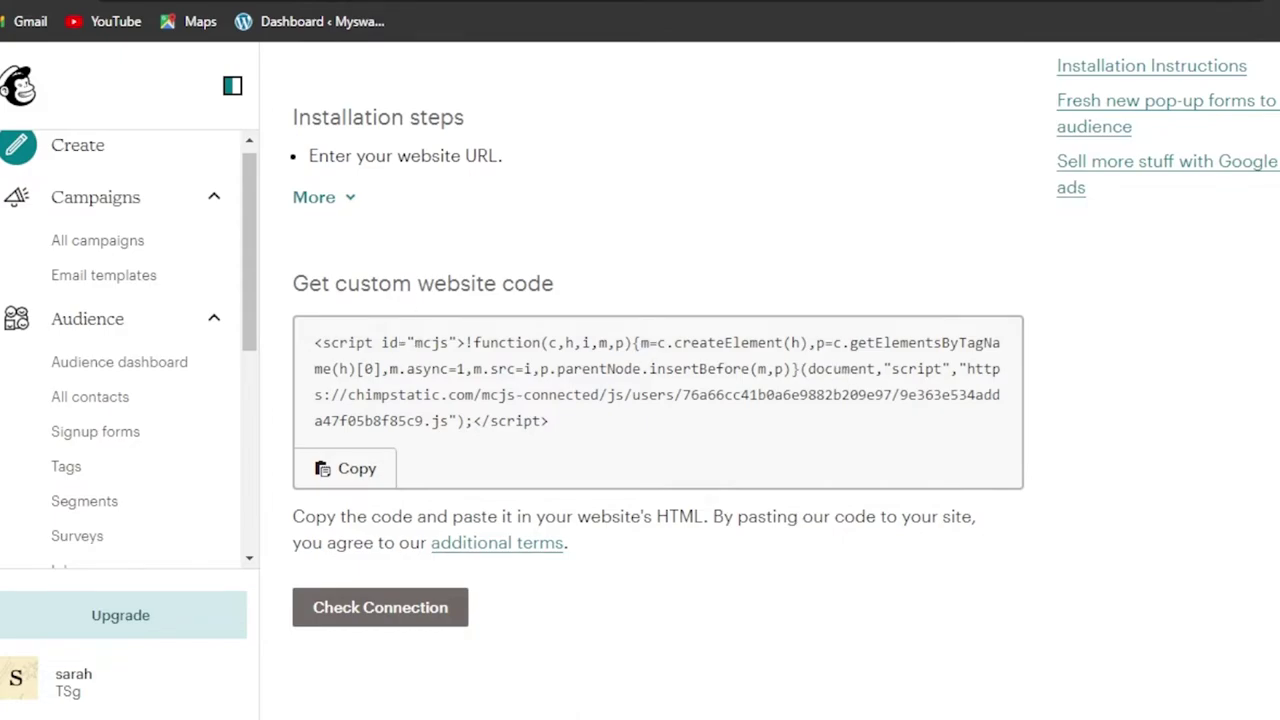
{"action": "scroll", "coordinate": [770, 400], "scroll_direction": "up", "scroll_amount": 10}
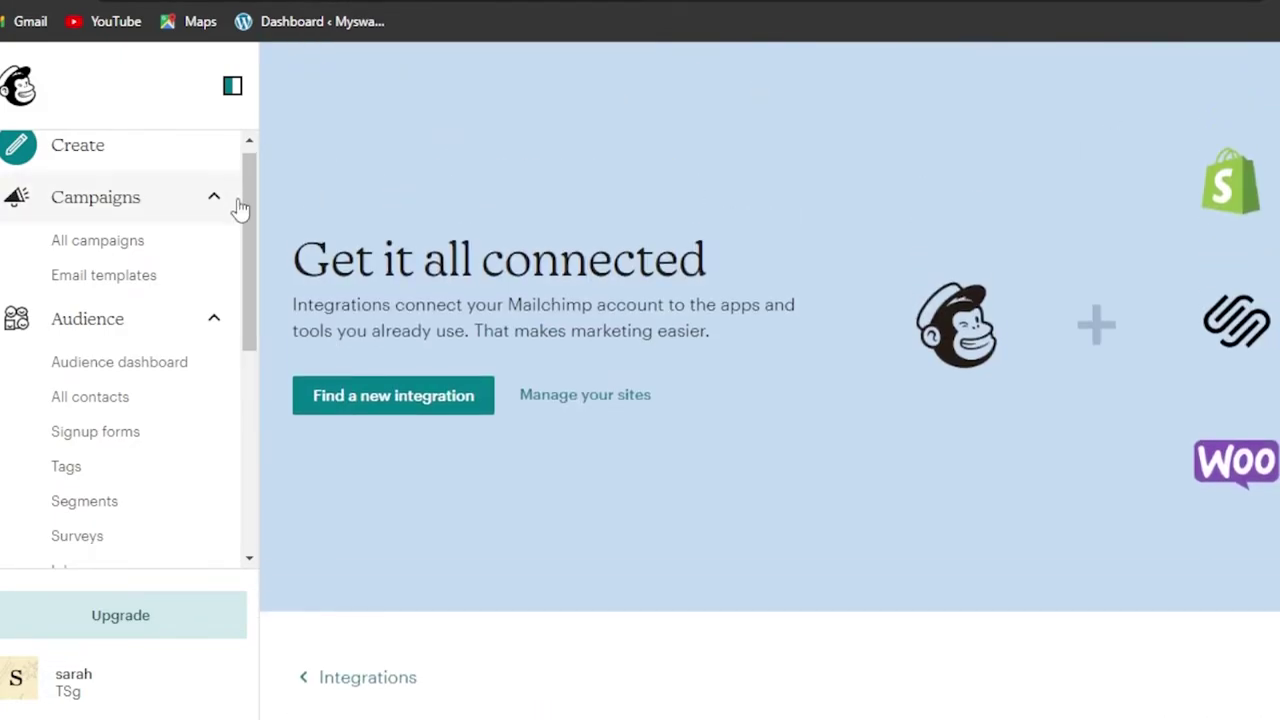
{"action": "scroll", "coordinate": [240, 200], "scroll_direction": "up", "scroll_amount": 1}
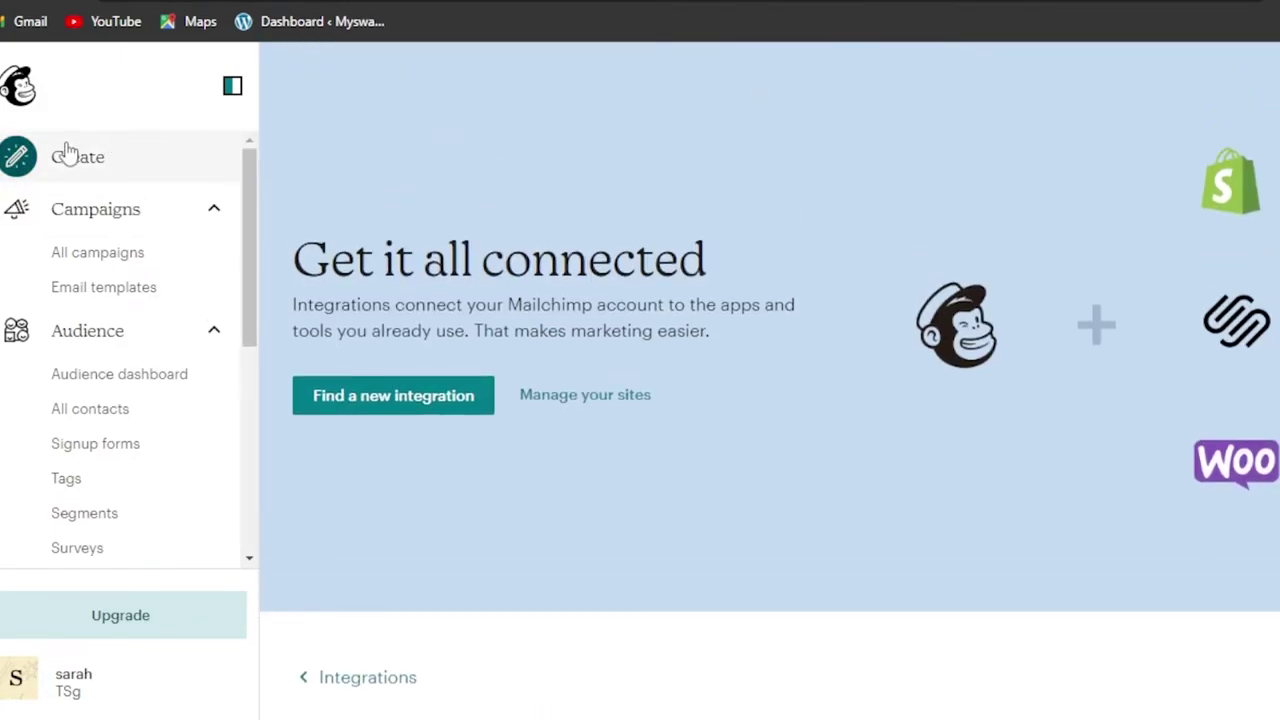
Return to the Mailchimp Home dashboard, then open the Audience dashboard from the sidebar
{"action": "left_click", "coordinate": [20, 97]}
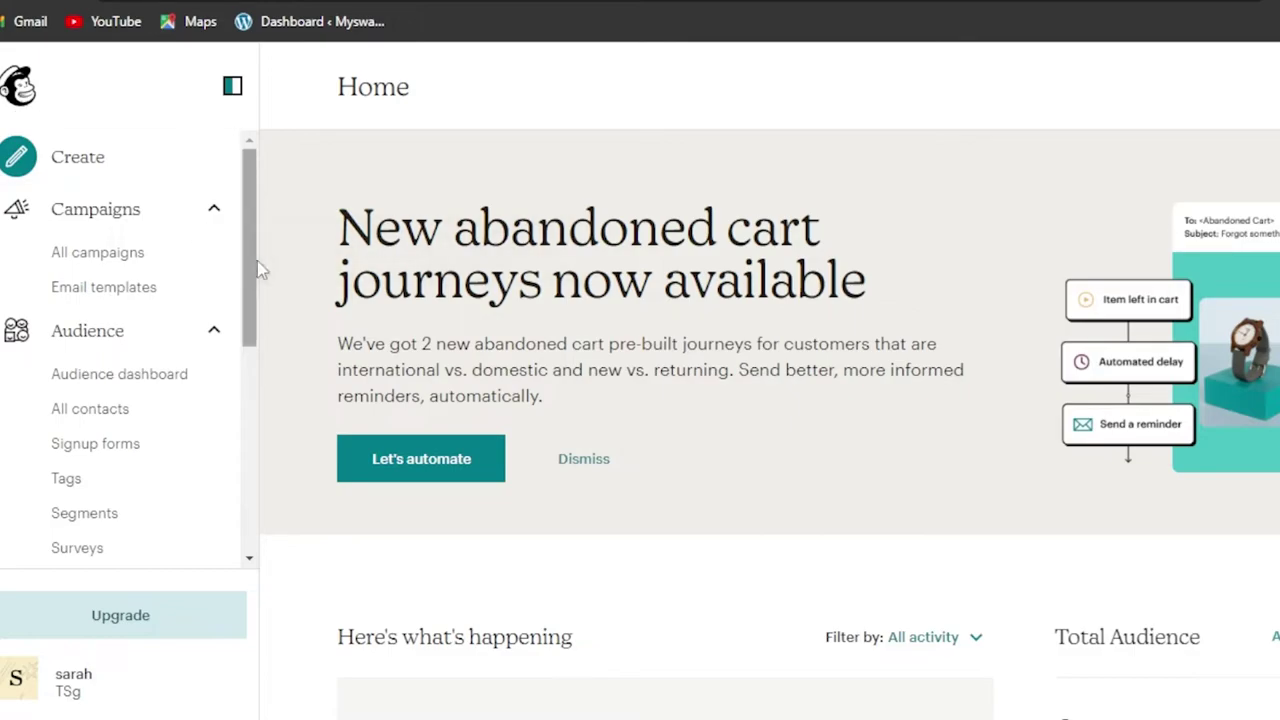
{"action": "left_click_drag", "start_coordinate": [246, 237], "coordinate": [255, 170]}
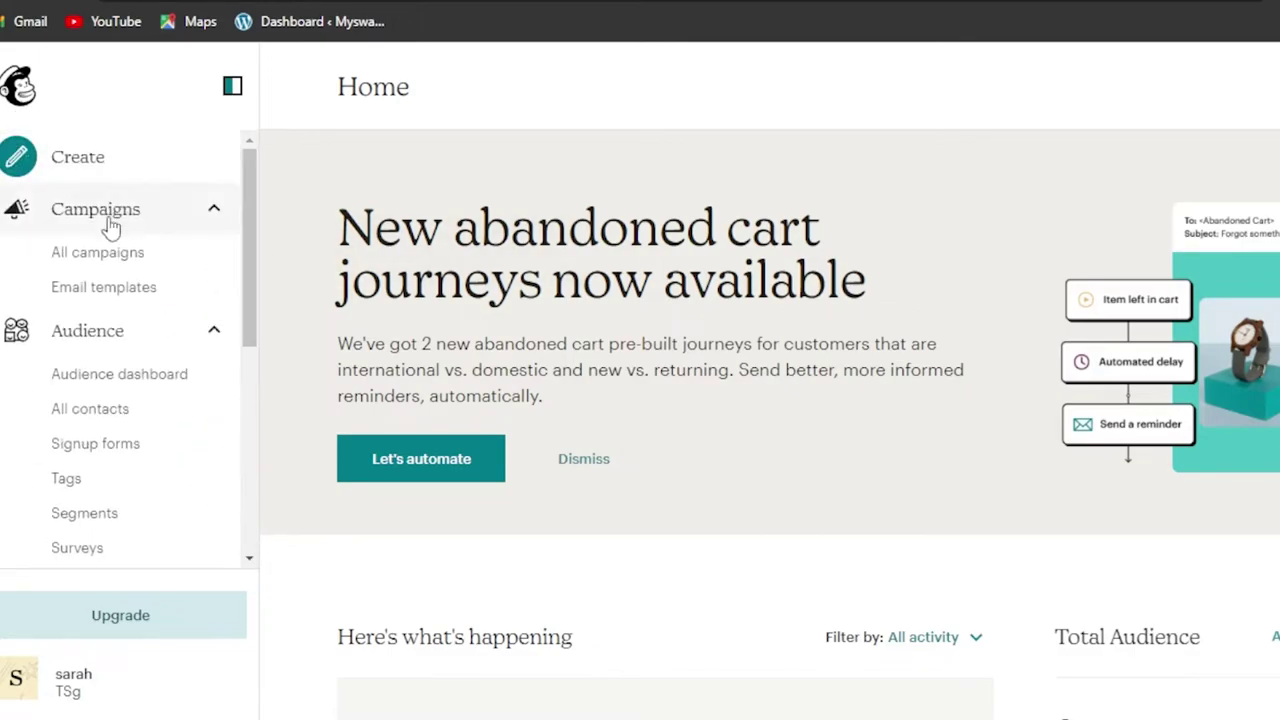
{"action": "left_click_drag", "start_coordinate": [253, 232], "coordinate": [246, 294]}
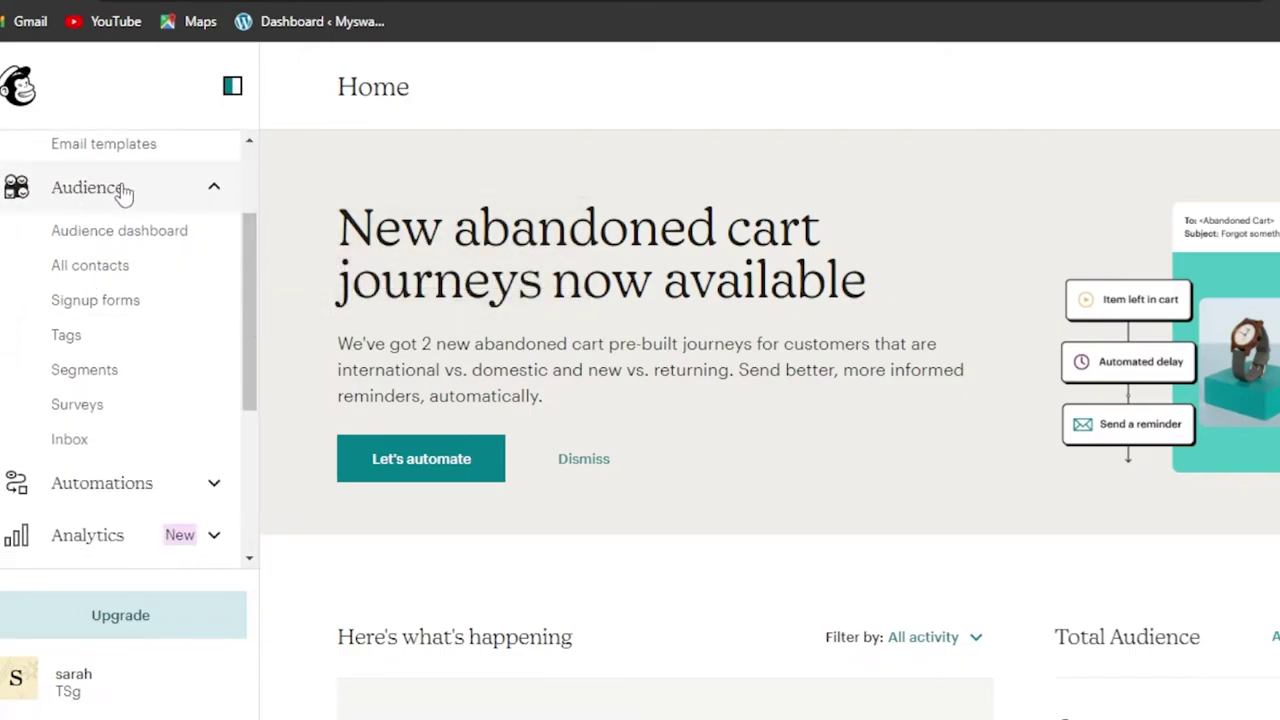
{"action": "left_click", "coordinate": [93, 243]}
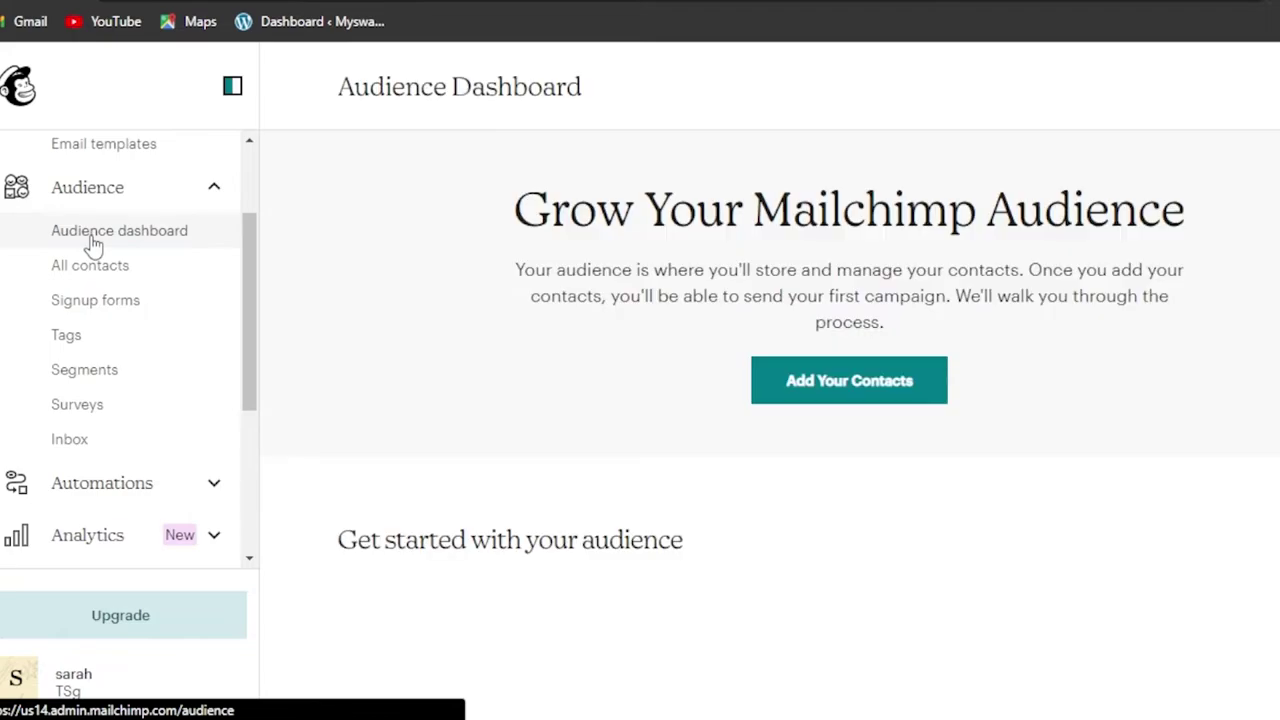
Open Add Your Contacts and review the import method cards on the Import Contacts page
{"action": "left_click", "coordinate": [867, 385]}
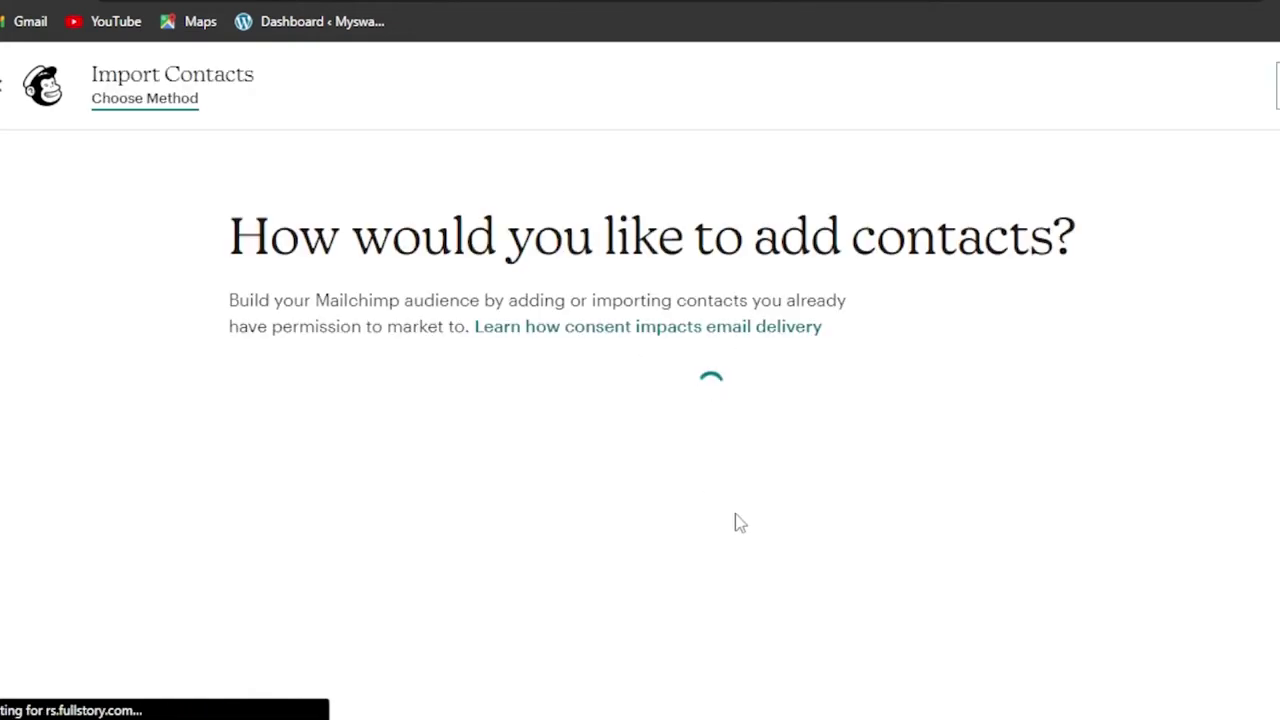
{"action": "scroll", "coordinate": [737, 522], "scroll_direction": "down", "scroll_amount": 2}
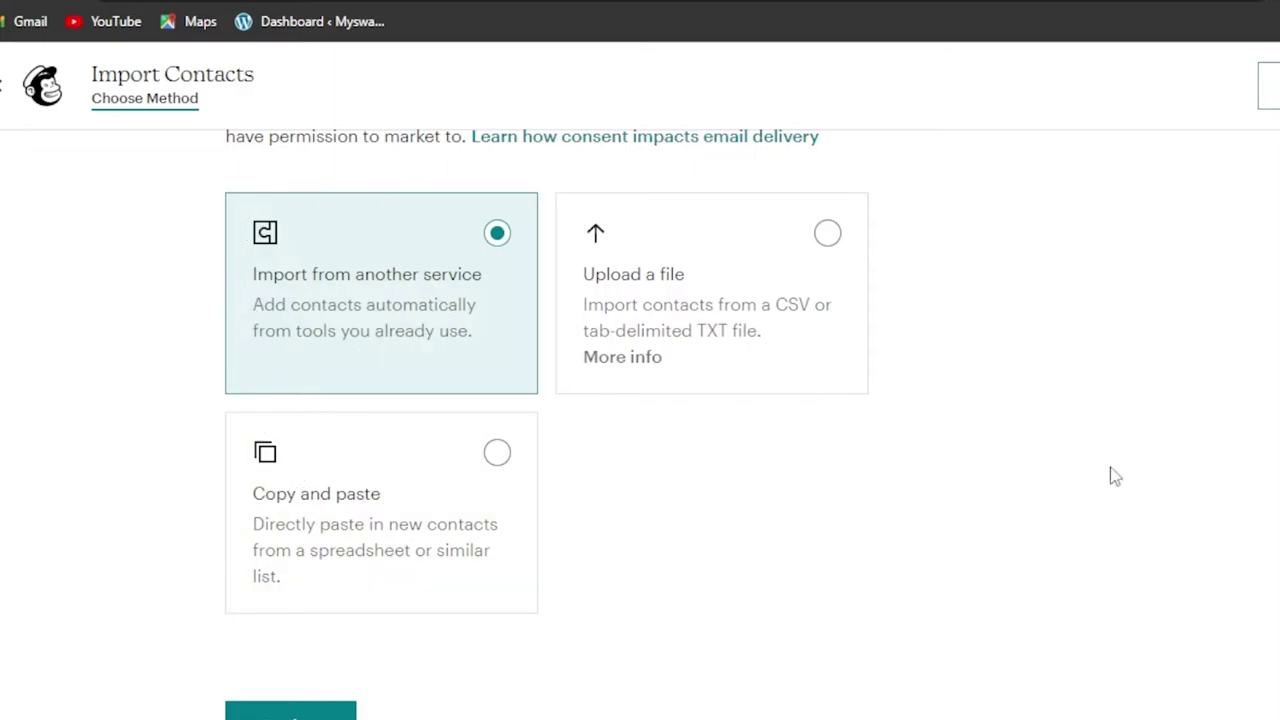
{"action": "scroll", "coordinate": [547, 420], "scroll_direction": "up", "scroll_amount": 2}
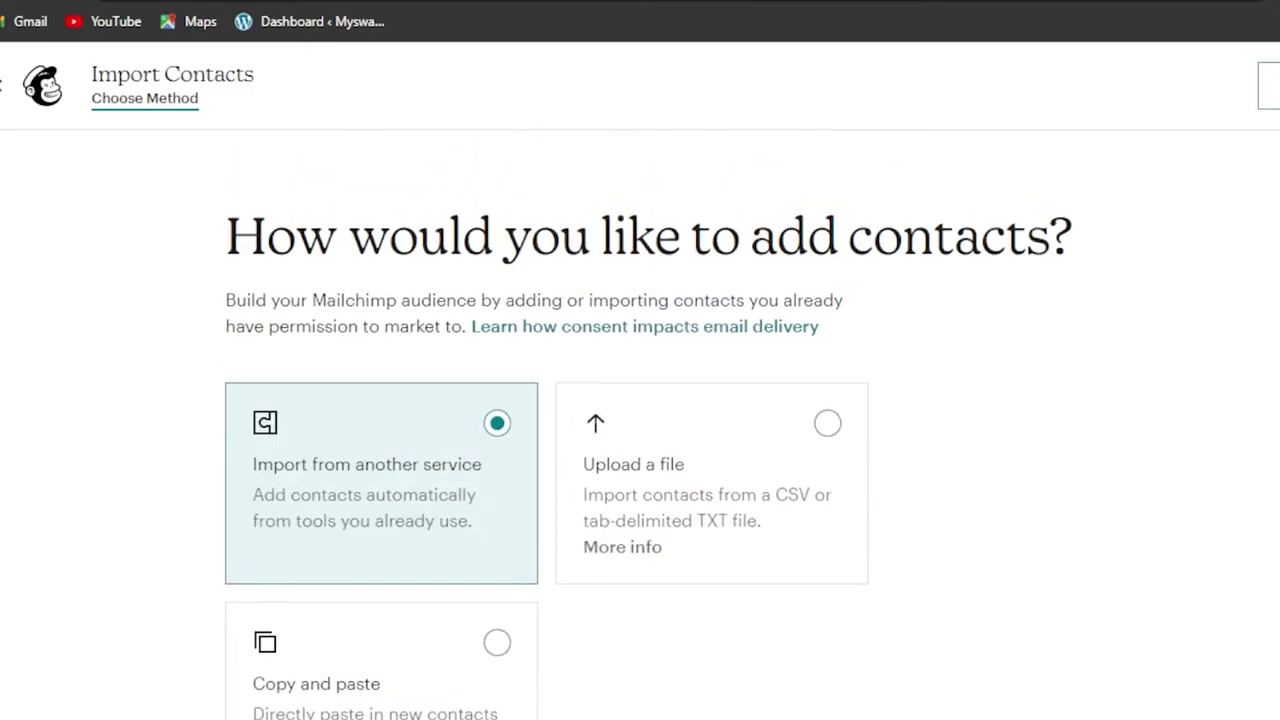
{"action": "scroll", "coordinate": [547, 420], "scroll_direction": "down", "scroll_amount": 3}
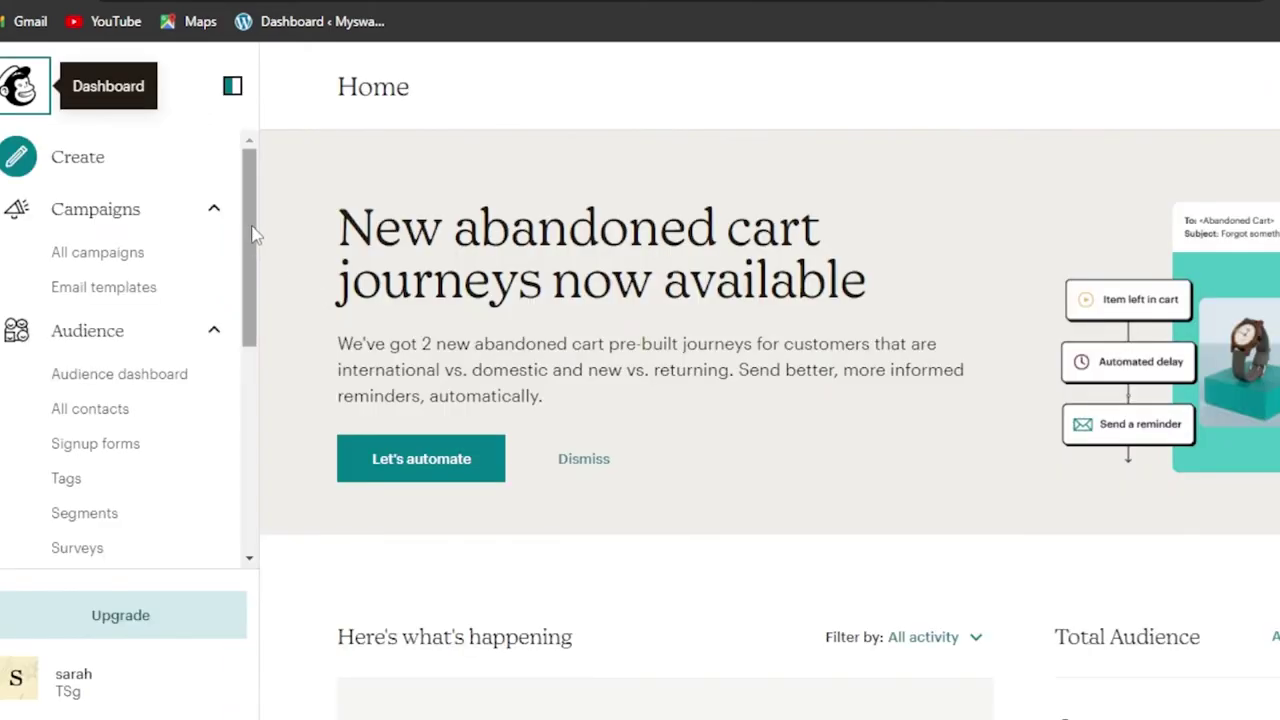
{"action": "scroll", "coordinate": [254, 234], "scroll_direction": "down", "scroll_amount": 2}
{"action": "scroll", "coordinate": [254, 234], "scroll_direction": "up", "scroll_amount": 2}
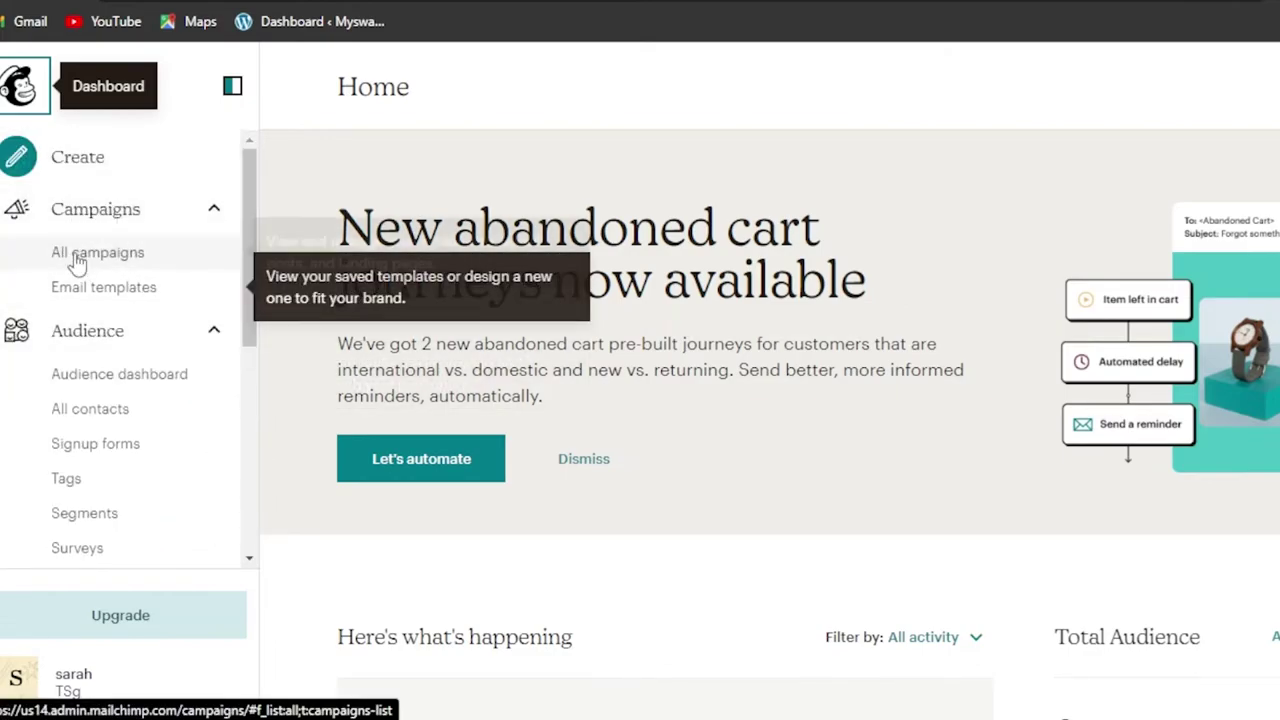
Open All campaigns, scroll the draft list, then scroll the sidebar down to Integrations
{"action": "left_click", "coordinate": [75, 258]}
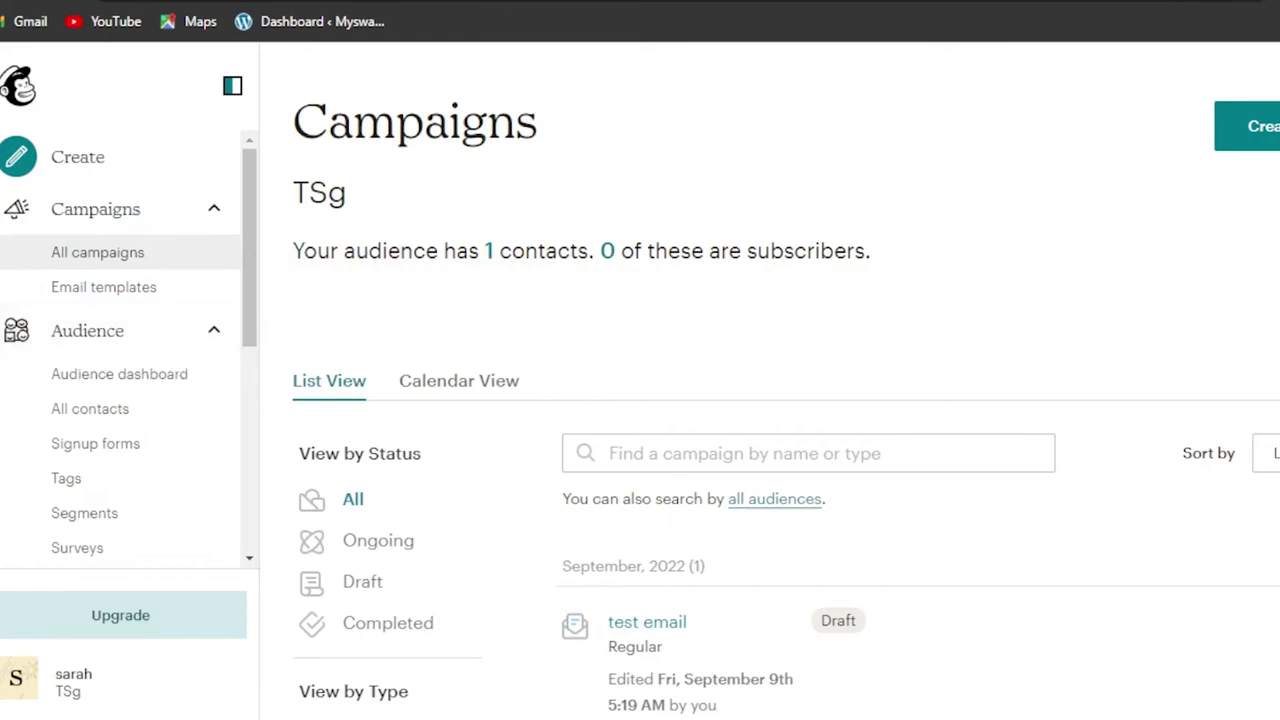
{"action": "scroll", "coordinate": [640, 400], "scroll_direction": "down", "scroll_amount": 3}
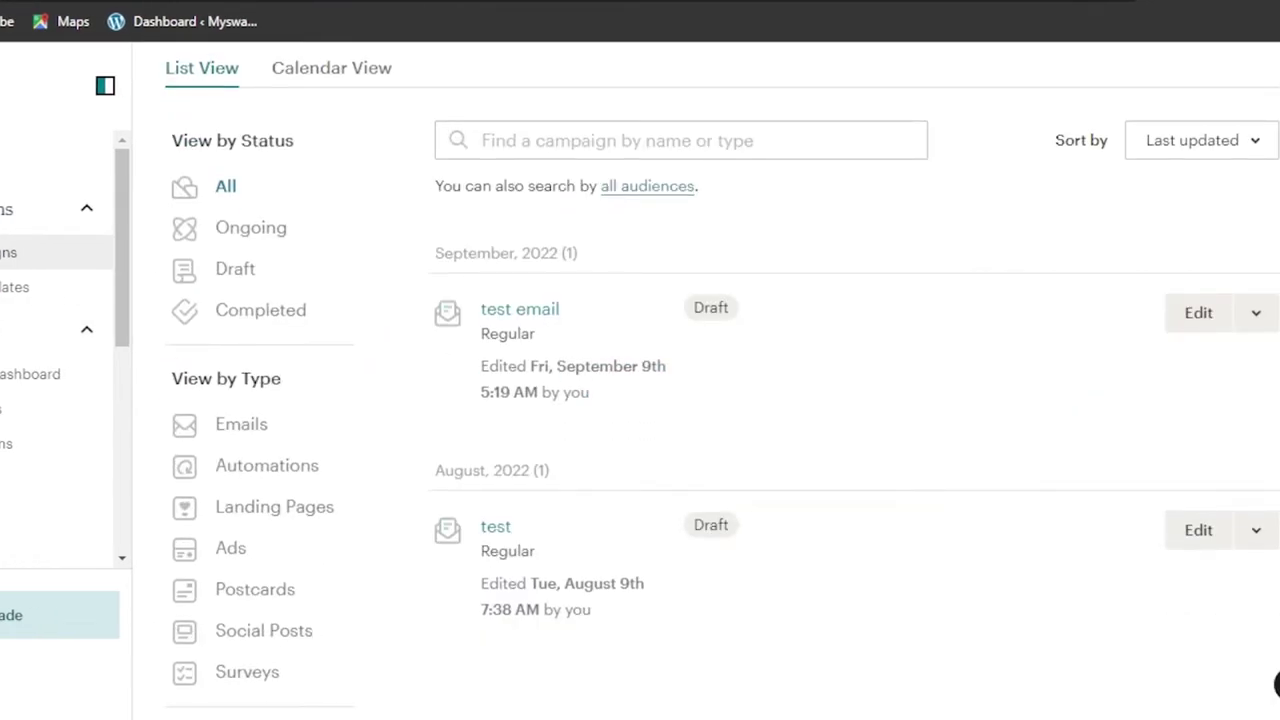
{"action": "scroll", "coordinate": [640, 400], "scroll_direction": "down", "scroll_amount": 2}
{"action": "scroll", "coordinate": [640, 400], "scroll_direction": "up", "scroll_amount": 5}
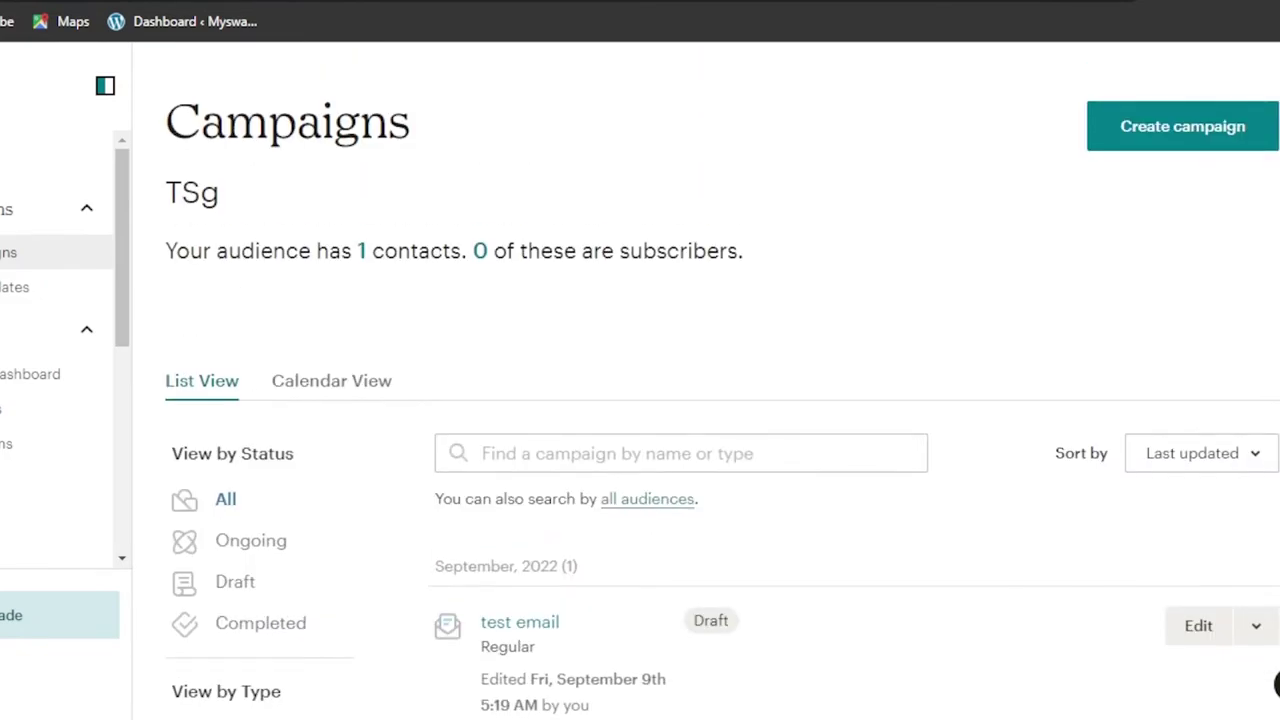
{"action": "scroll", "coordinate": [131, 180], "scroll_direction": "down", "scroll_amount": 1}
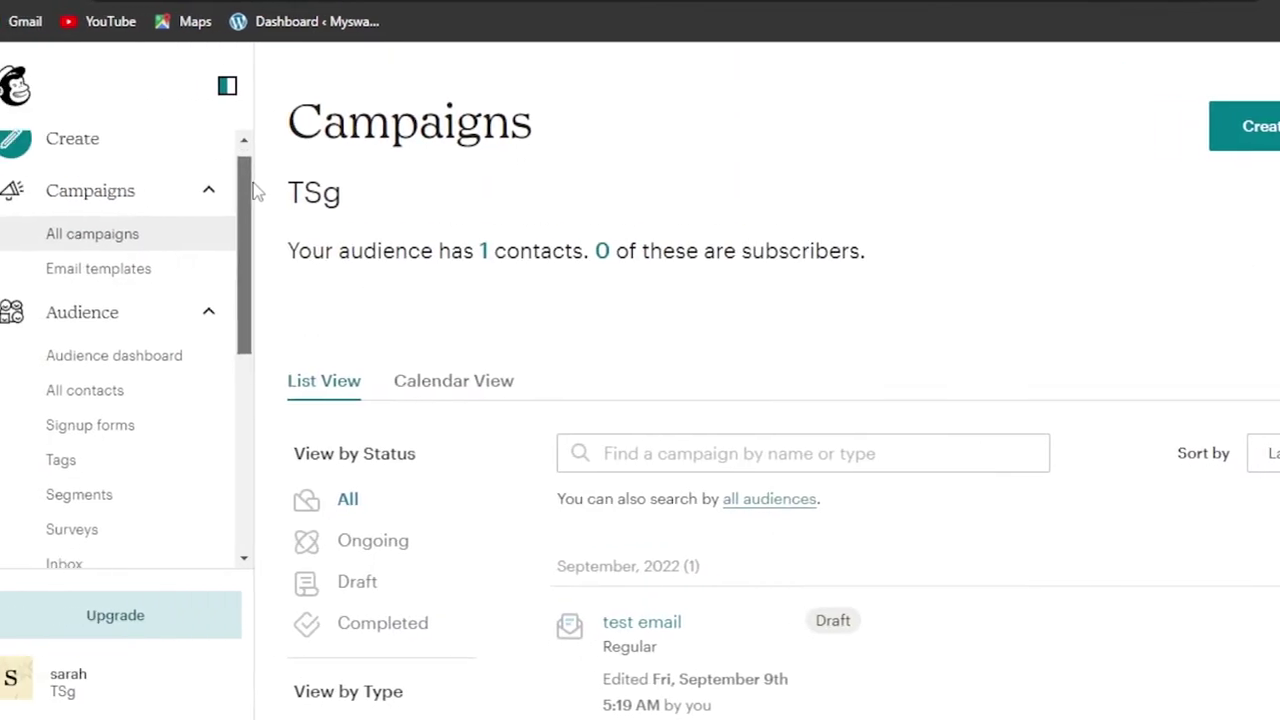
{"action": "left_click_drag", "start_coordinate": [253, 185], "coordinate": [253, 250]}
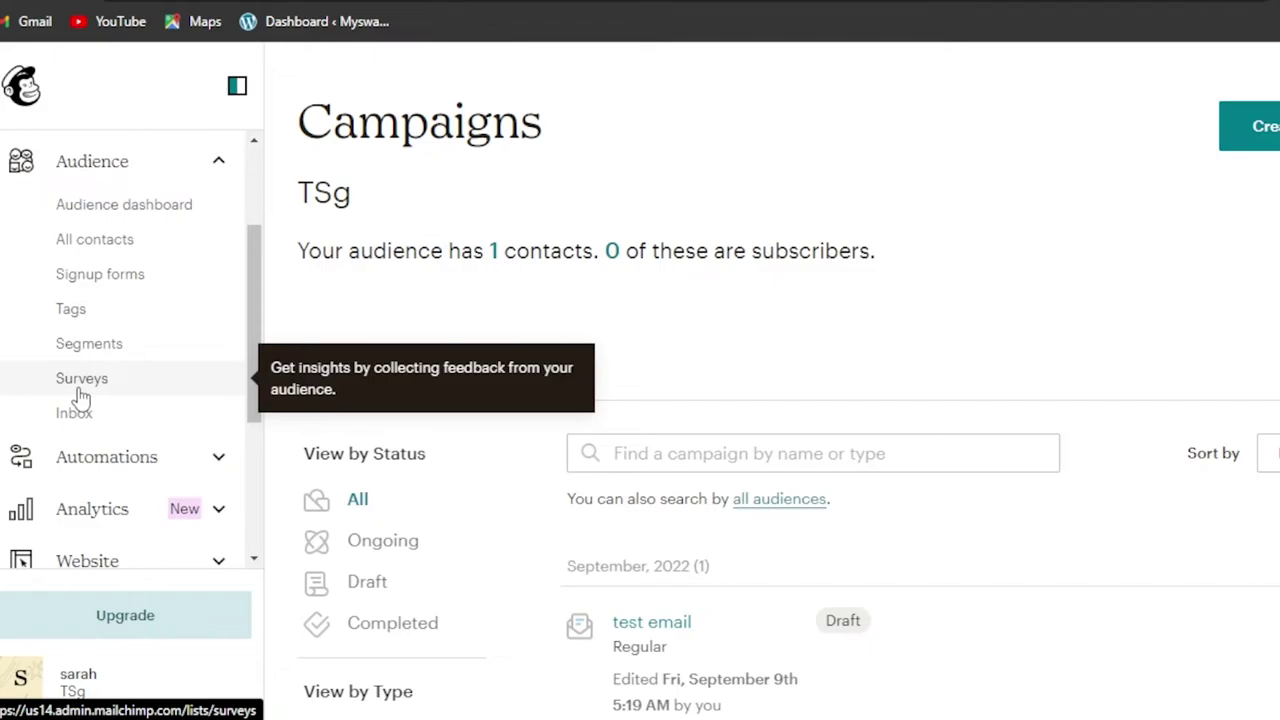
{"action": "left_click_drag", "start_coordinate": [257, 308], "coordinate": [257, 434]}
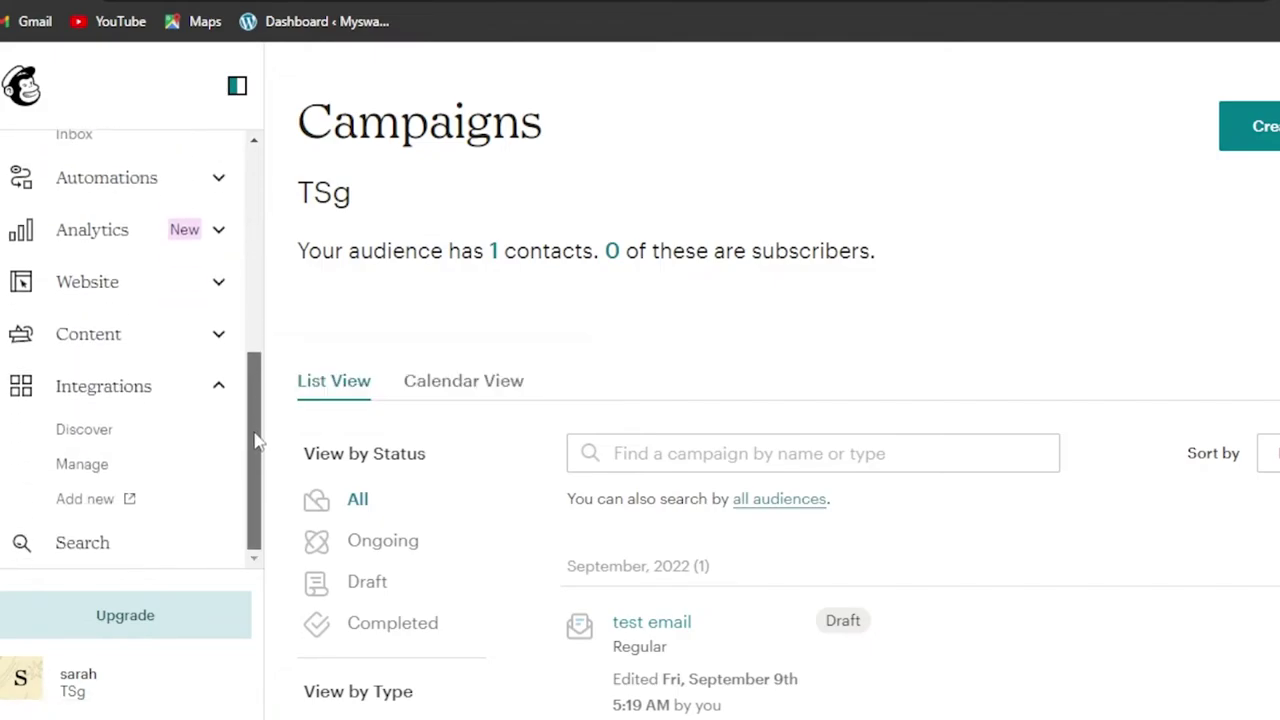
View the Analytics Email dashboard without the sample data notice, then open Website and collapse Campaigns
{"action": "left_click", "coordinate": [218, 232]}
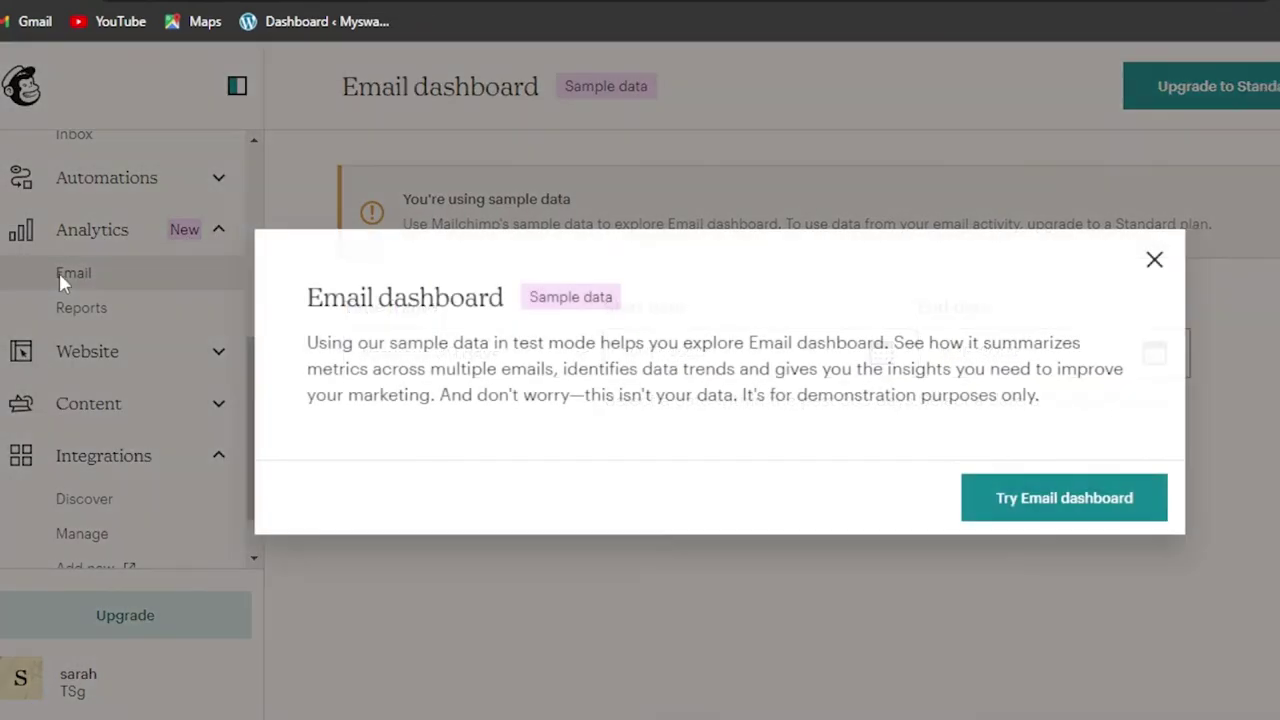
{"action": "left_click", "coordinate": [1154, 259]}
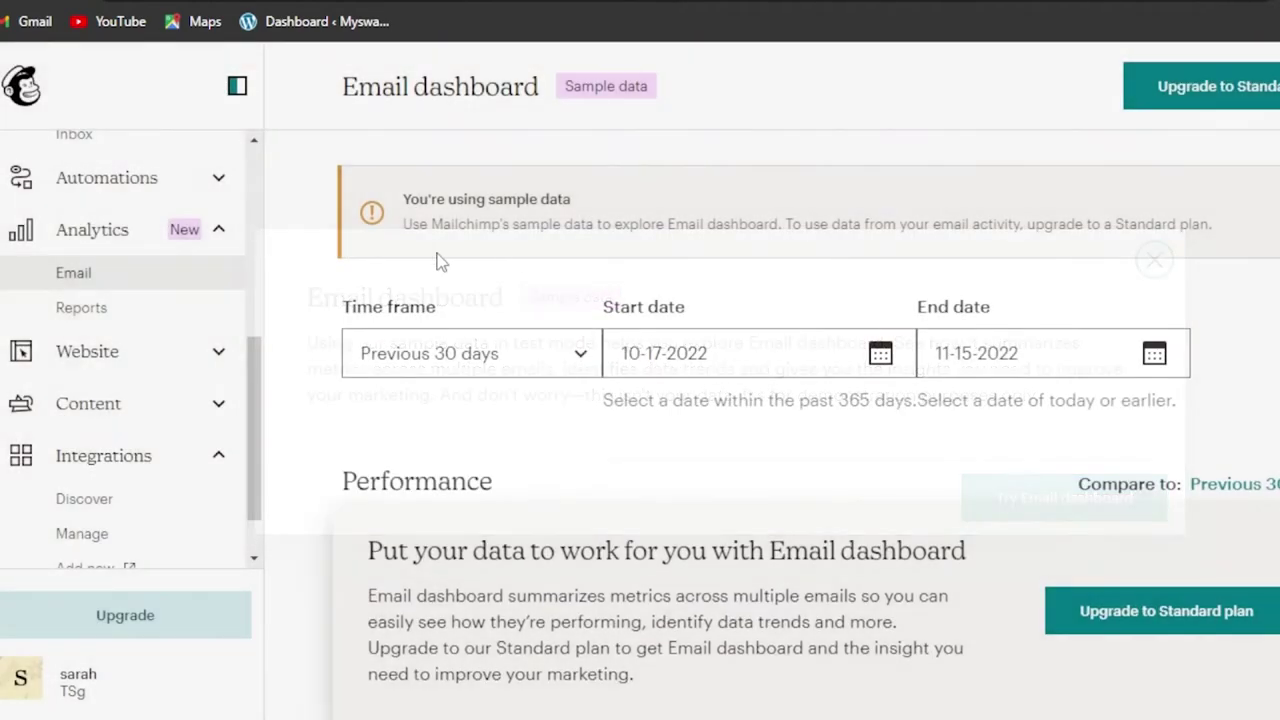
{"action": "left_click", "coordinate": [200, 368]}
{"action": "left_click_drag", "start_coordinate": [252, 365], "coordinate": [251, 470]}
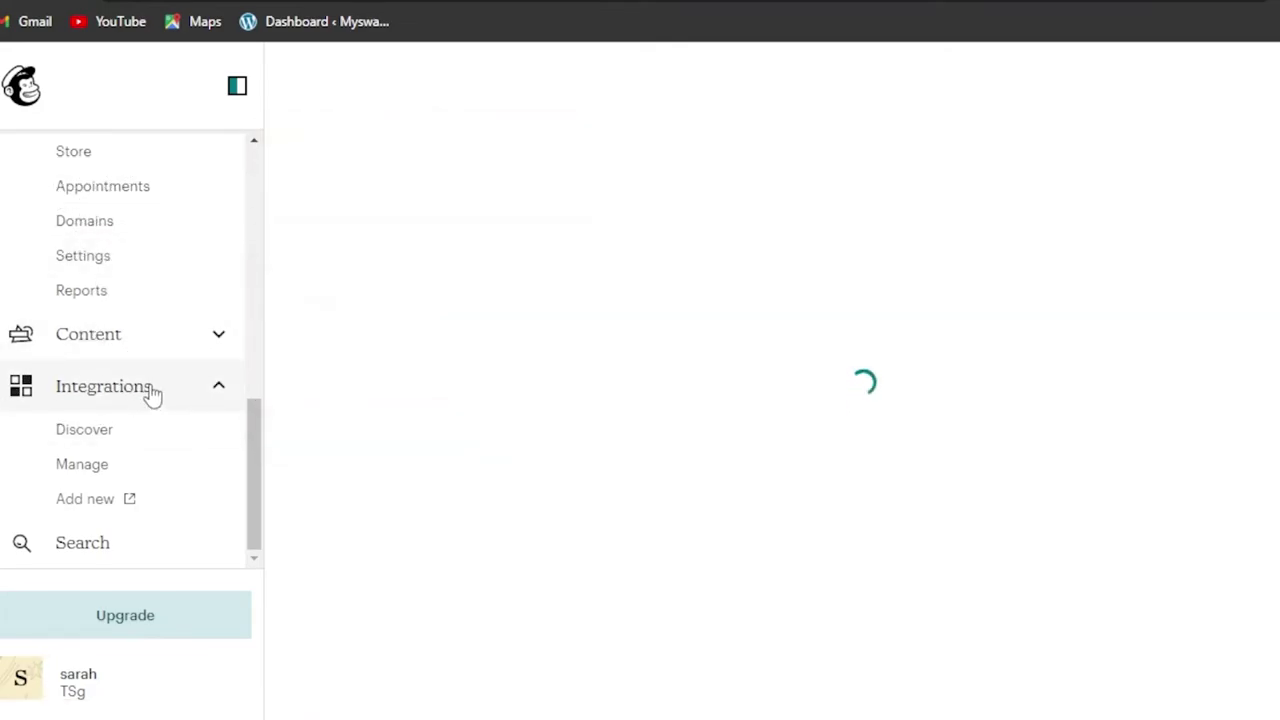
{"action": "left_click_drag", "start_coordinate": [250, 451], "coordinate": [189, 194]}
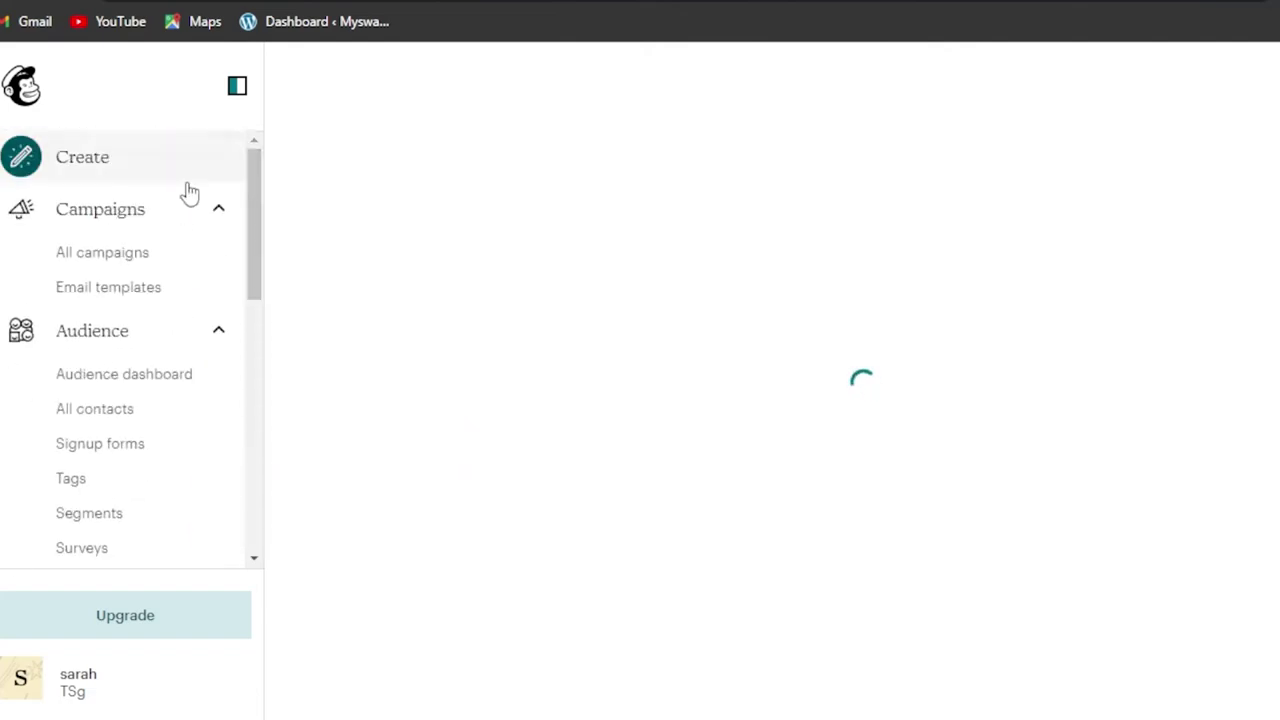
{"action": "left_click", "coordinate": [91, 214]}
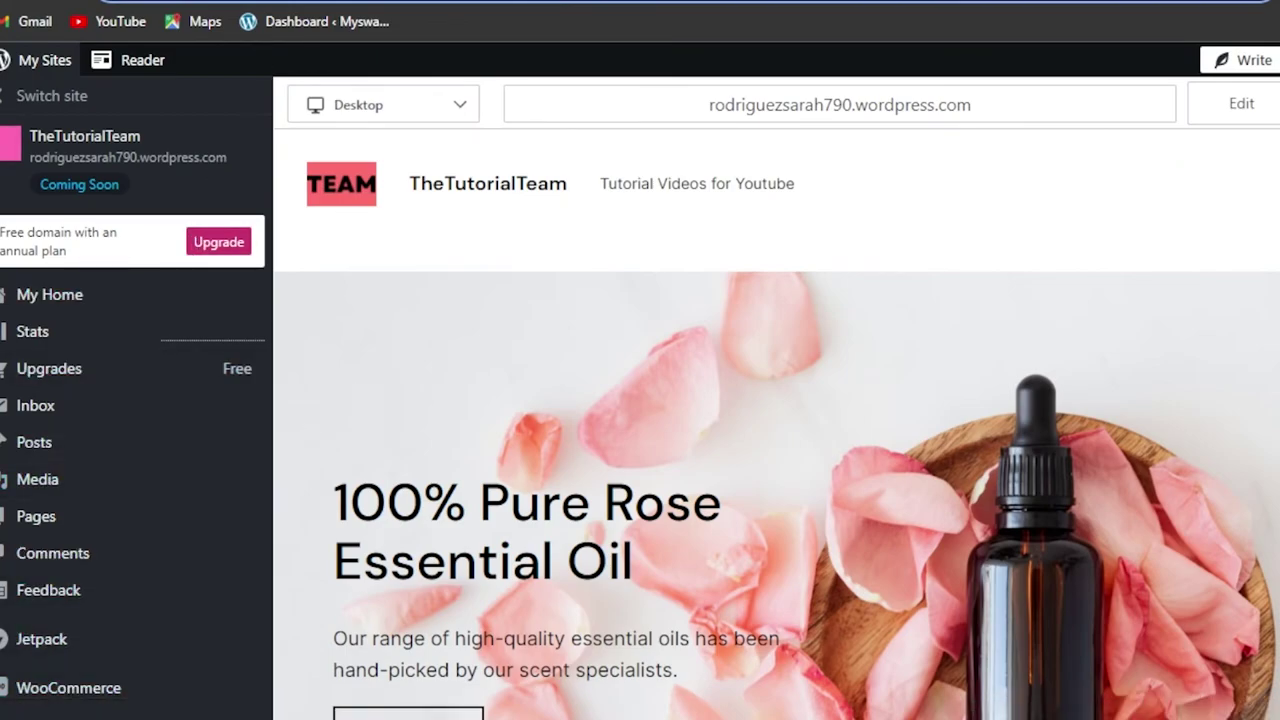
Return to the Mailchimp tab and scroll its sidebar down and back up
{"action": "key", "text": "ctrl+Tab"}
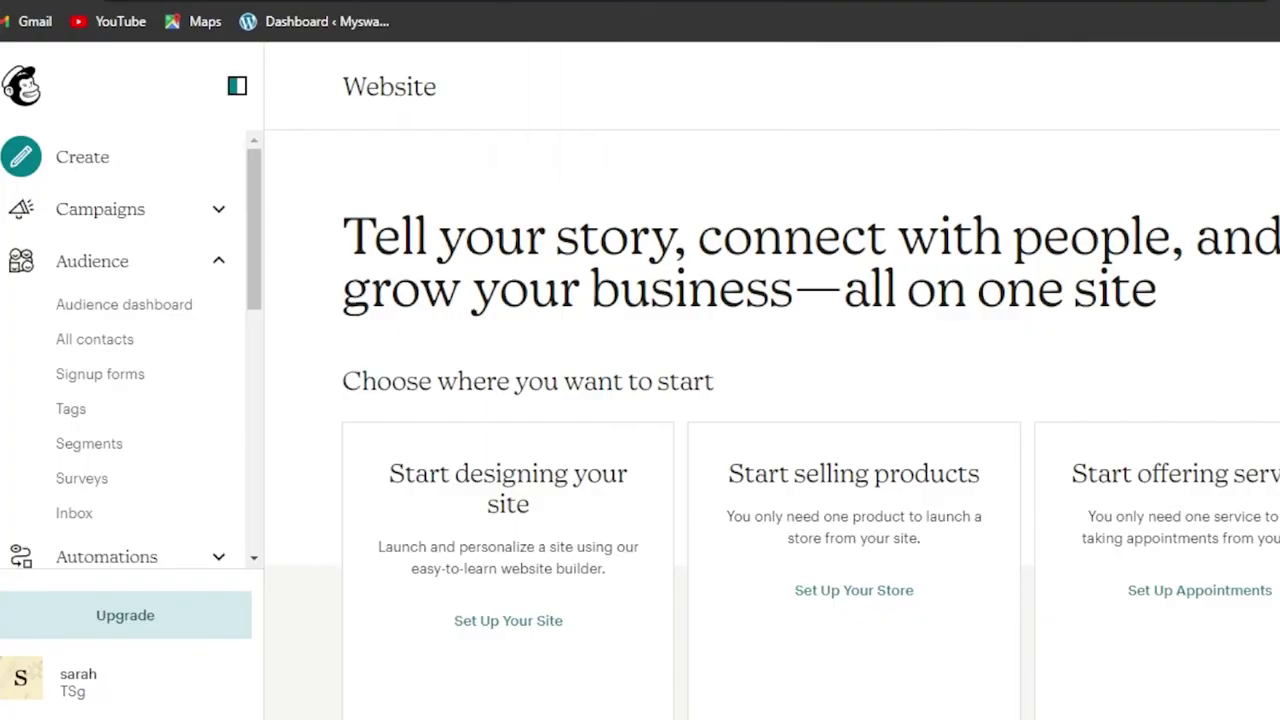
{"action": "left_click_drag", "start_coordinate": [255, 186], "coordinate": [250, 451]}
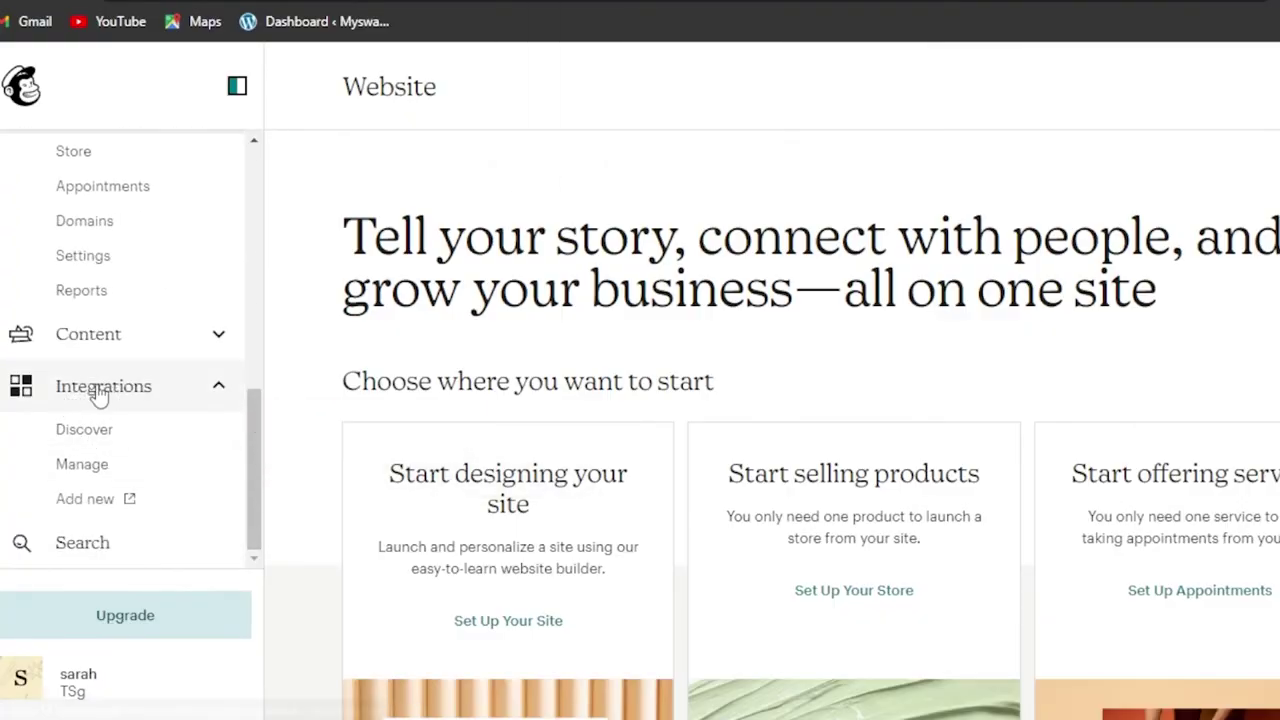
{"action": "left_click_drag", "start_coordinate": [255, 505], "coordinate": [232, 222]}
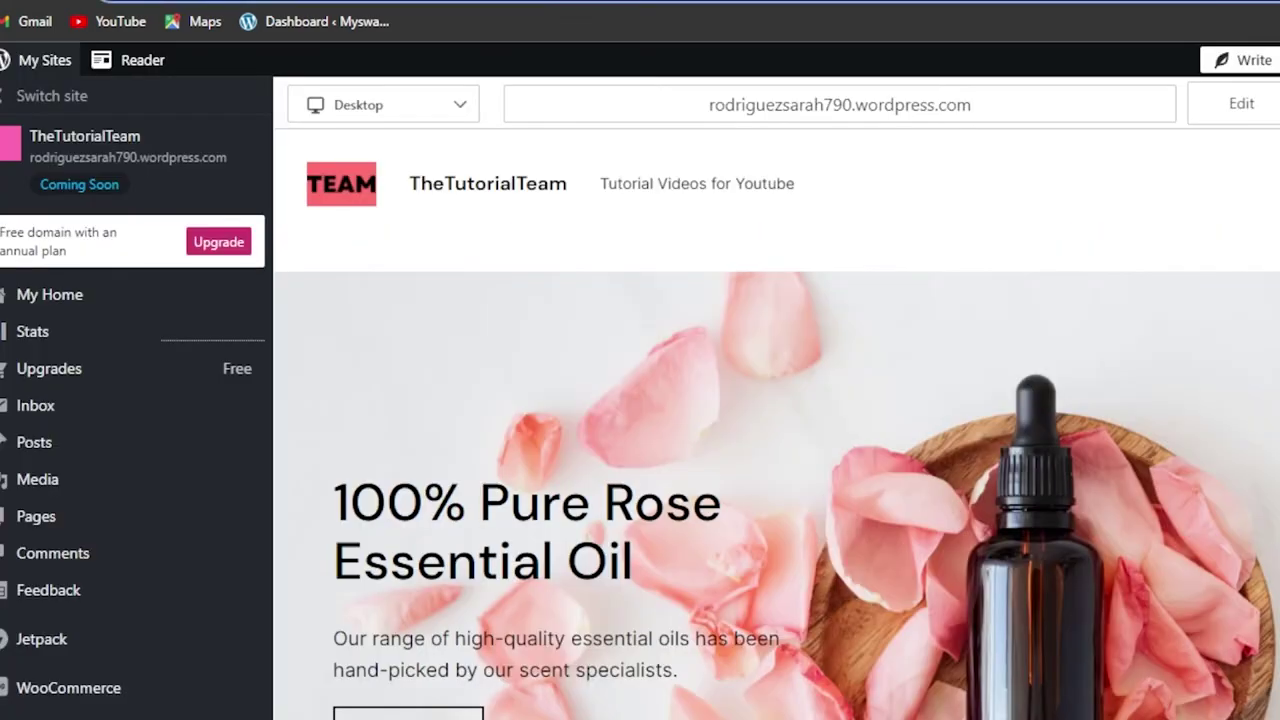